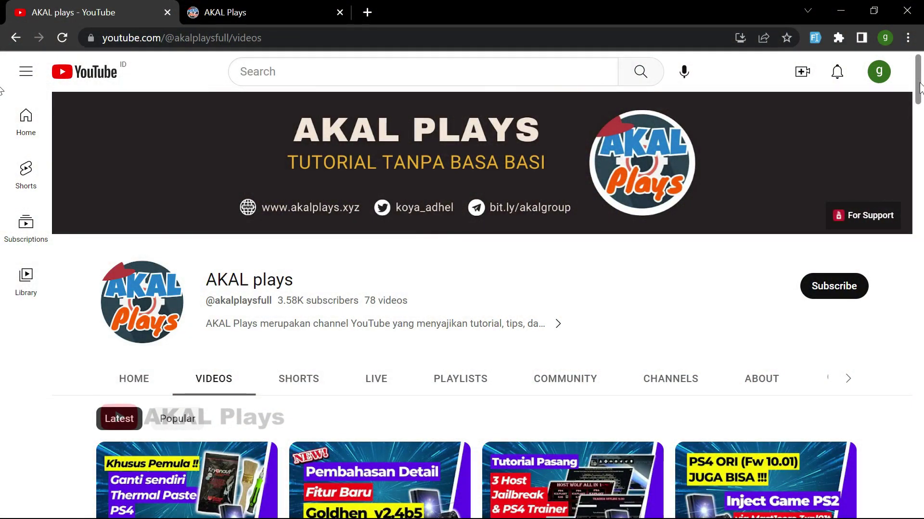
{"action": "scroll", "coordinate": [919, 87], "scroll_direction": "down", "scroll_amount": 5}
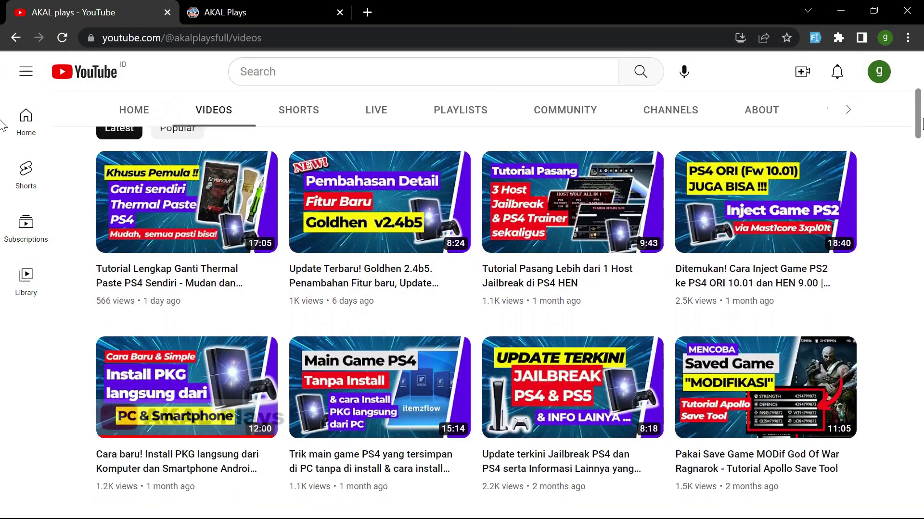
{"action": "left_click_drag", "start_coordinate": [921, 123], "coordinate": [921, 84]}
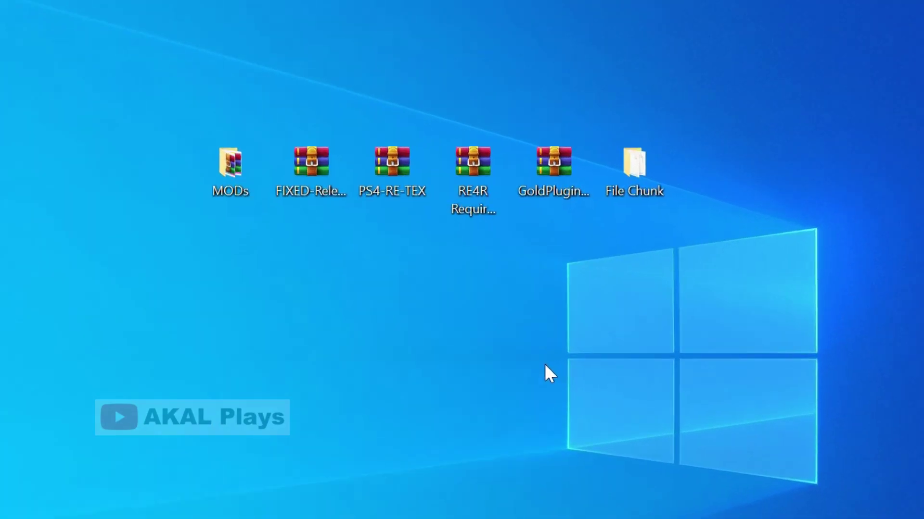
Step: View the contents of the MODs folder and highlight the four tool archives on the desktop
{"action": "double_click", "coordinate": [227, 172]}
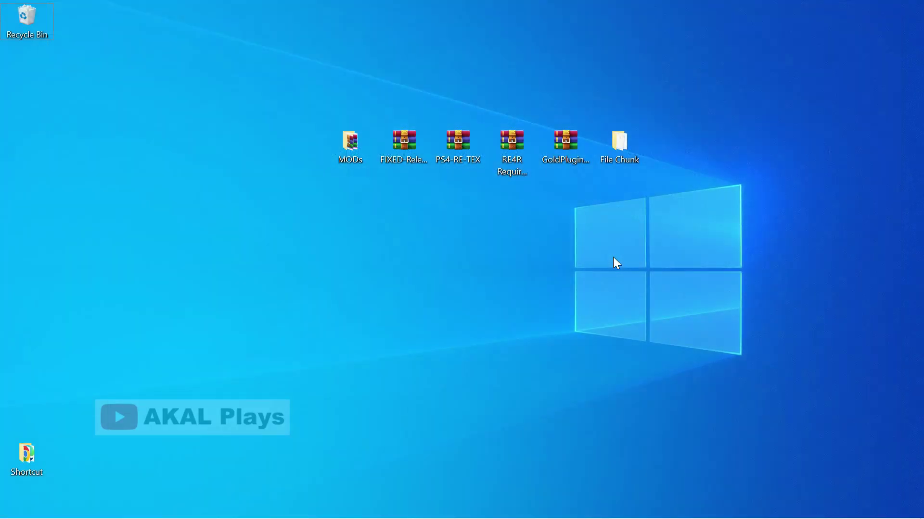
{"action": "left_click_drag", "start_coordinate": [303, 99], "coordinate": [582, 260]}
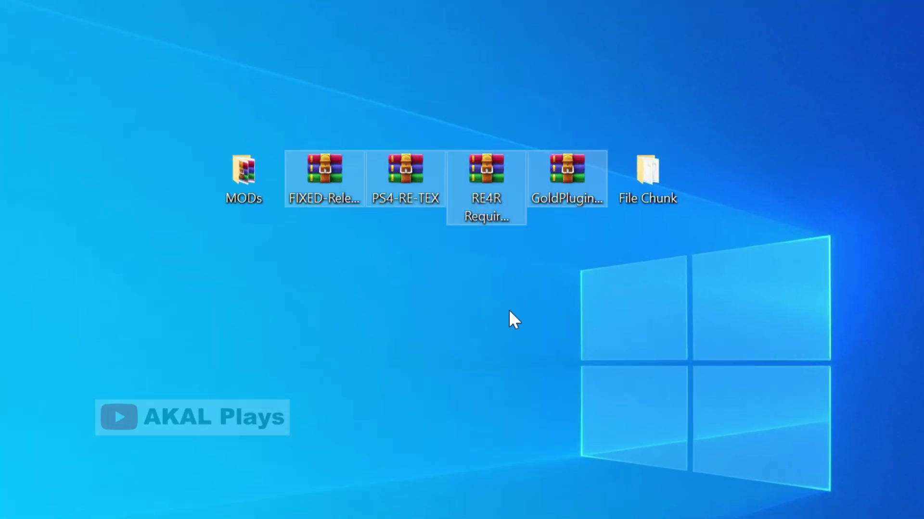
{"action": "left_click", "coordinate": [509, 311]}
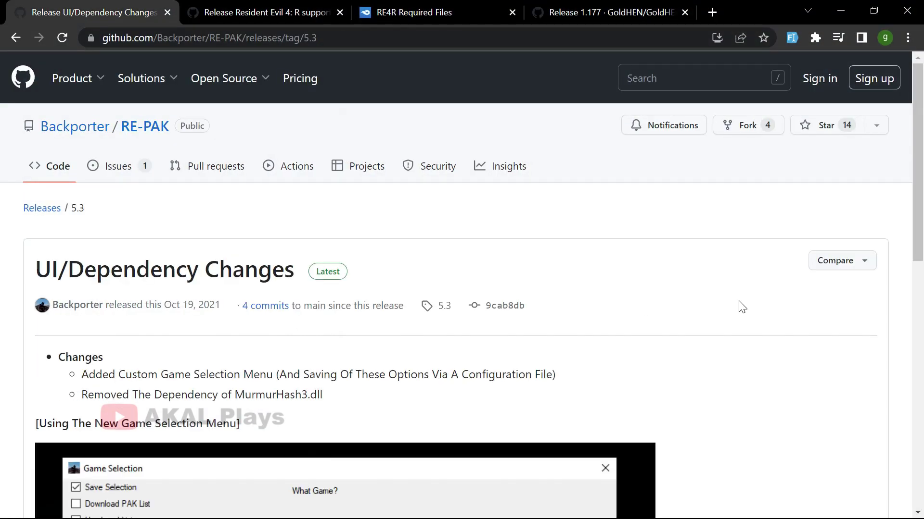
Step: Examine the RE-PAK 5.3 and PS4-RE-TEX 4.3b release pages on GitHub down to their downloadable assets
{"action": "left_click_drag", "start_coordinate": [340, 130], "coordinate": [42, 140]}
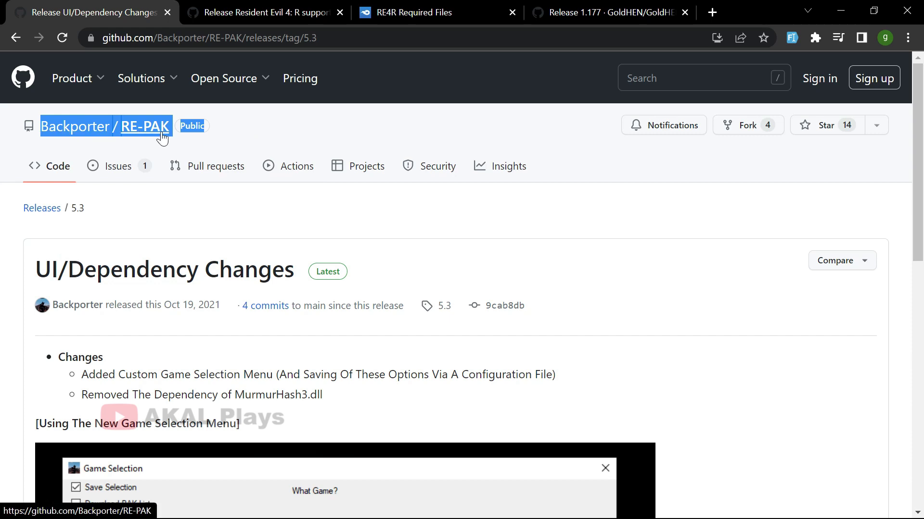
{"action": "left_click_drag", "start_coordinate": [920, 216], "coordinate": [919, 466]}
{"action": "scroll", "coordinate": [2, 468], "scroll_direction": "down", "scroll_amount": 1}
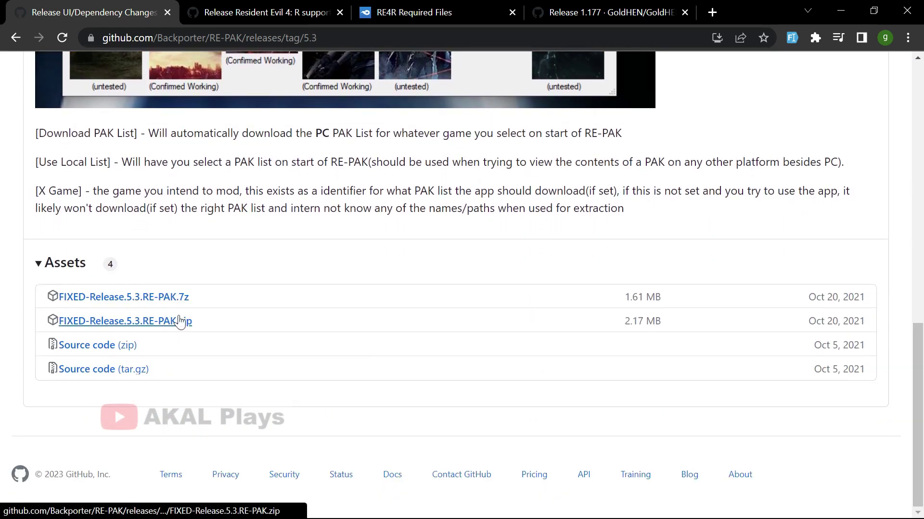
{"action": "left_click", "coordinate": [268, 12]}
{"action": "left_click_drag", "start_coordinate": [310, 137], "coordinate": [136, 130]}
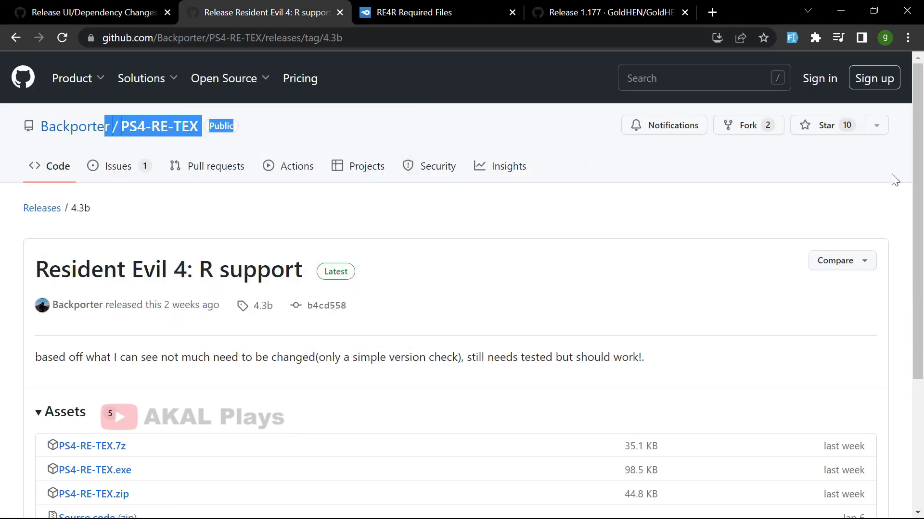
{"action": "scroll", "coordinate": [916, 145], "scroll_direction": "down", "scroll_amount": 4}
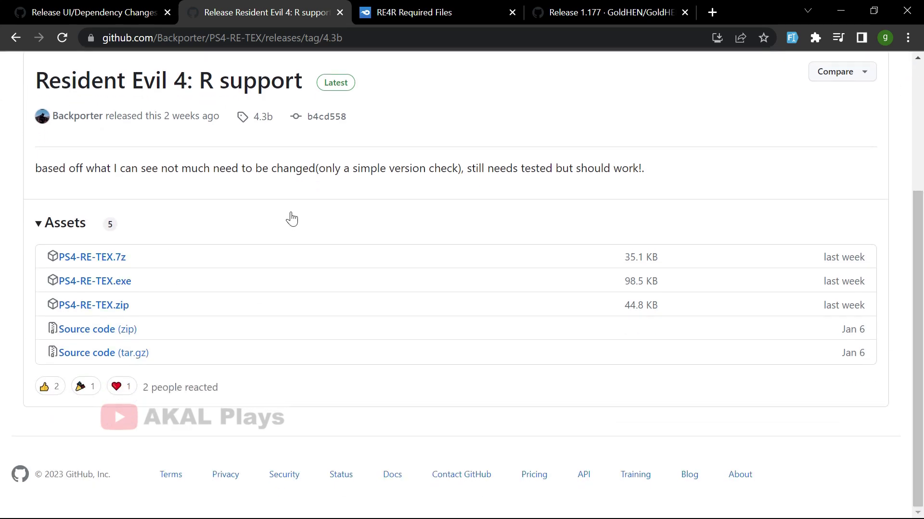
Step: Examine the RE4R Required Files download page and the GoldHEN_Plugins_Repository 1.177 release down to its assets
{"action": "left_click", "coordinate": [415, 12]}
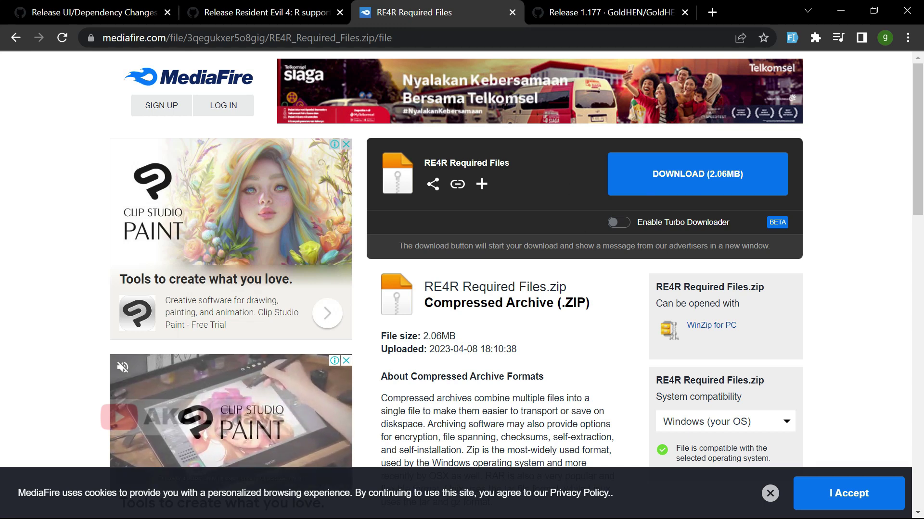
{"action": "left_click", "coordinate": [660, 181]}
{"action": "left_click", "coordinate": [605, 10]}
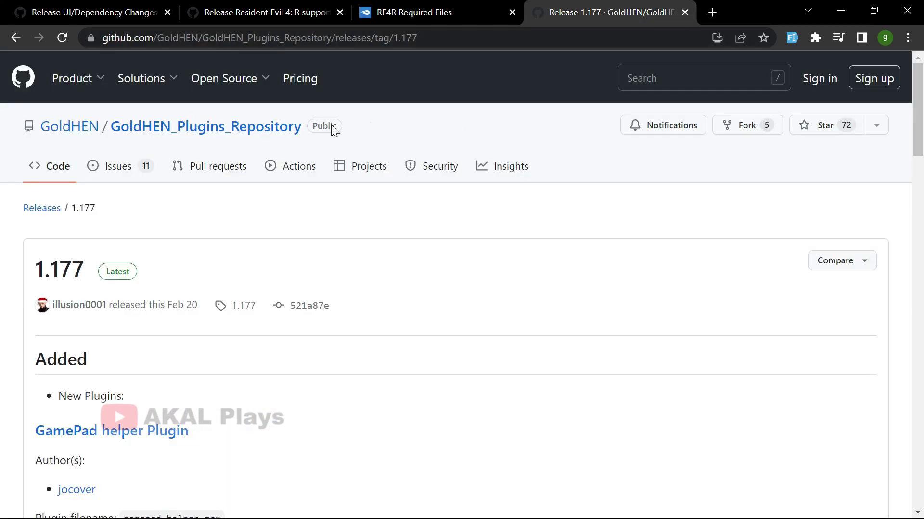
{"action": "left_click_drag", "start_coordinate": [335, 129], "coordinate": [111, 128]}
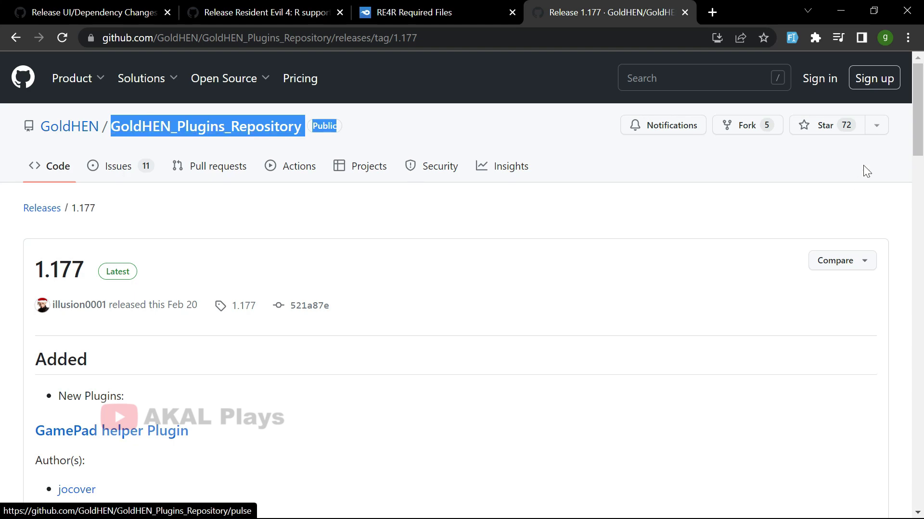
{"action": "left_click_drag", "start_coordinate": [917, 116], "coordinate": [921, 493]}
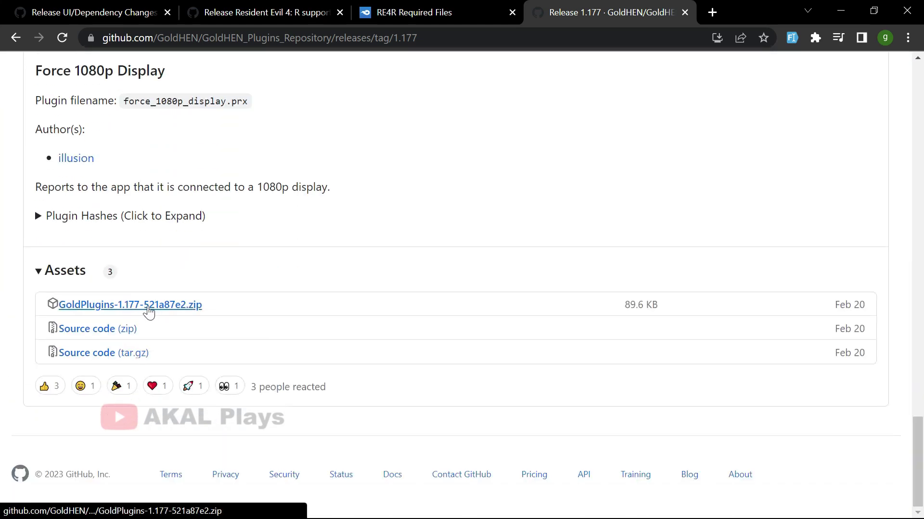
{"action": "left_click", "coordinate": [837, 12]}
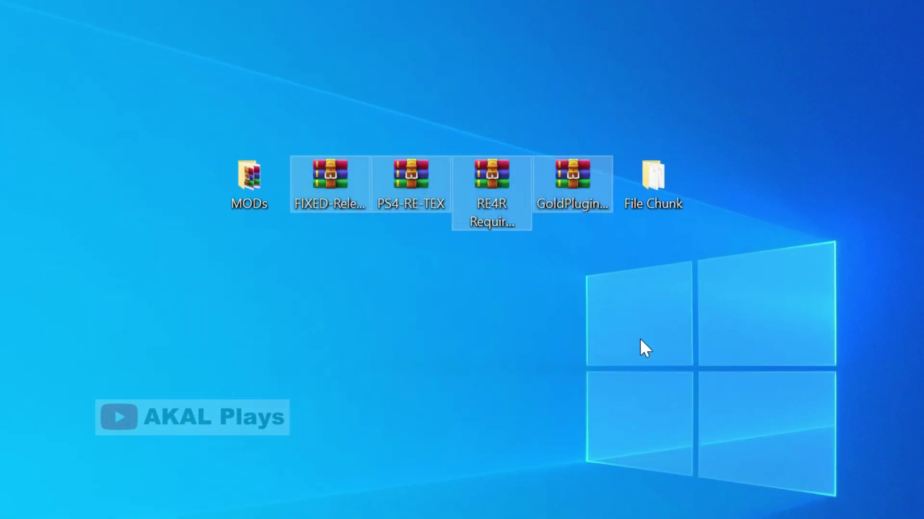
{"action": "left_click", "coordinate": [639, 339]}
{"action": "left_click", "coordinate": [656, 188]}
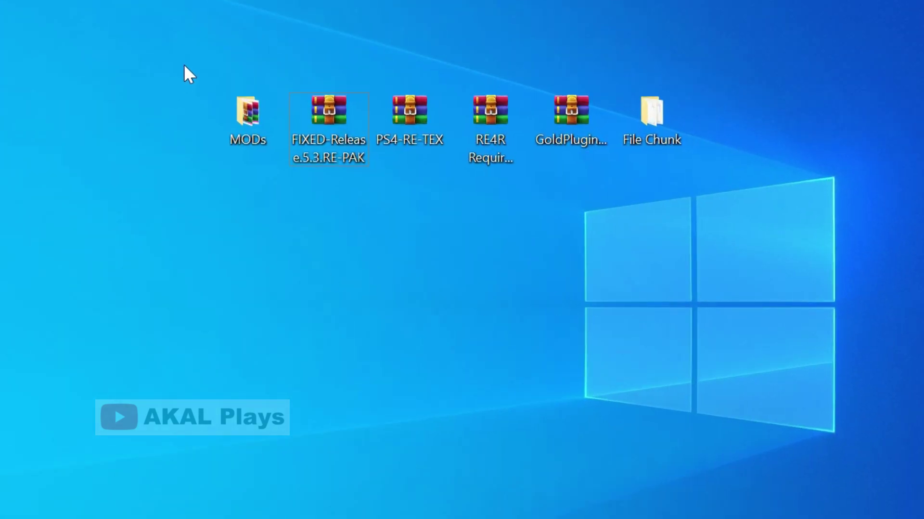
{"action": "left_click_drag", "start_coordinate": [184, 64], "coordinate": [523, 195]}
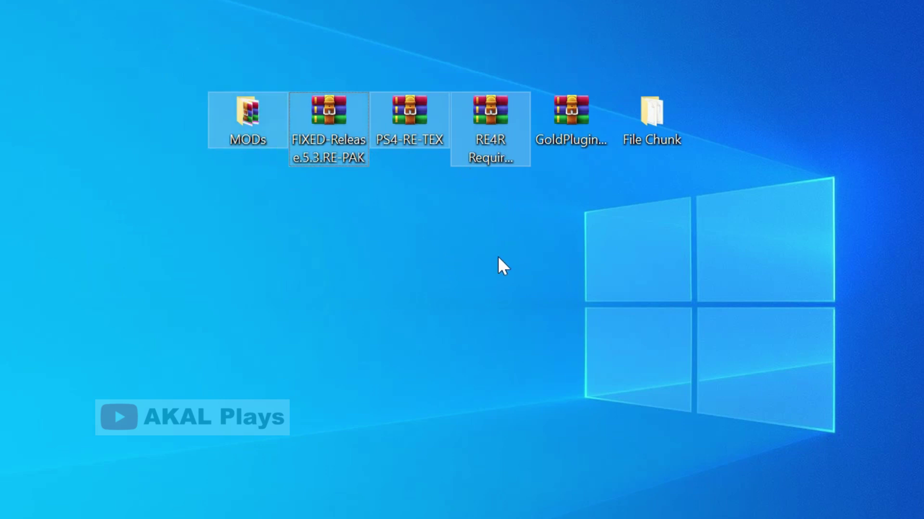
{"action": "left_click", "coordinate": [620, 282]}
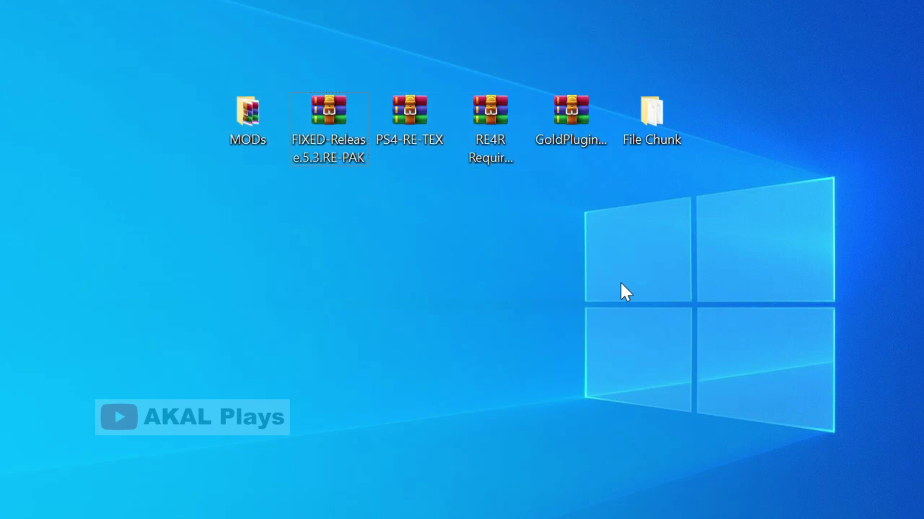
Step: Create a new folder named RAJIK on the desktop and place it beside the MODs folder
{"action": "right_click", "coordinate": [489, 250]}
{"action": "mouse_move", "coordinate": [534, 488]}
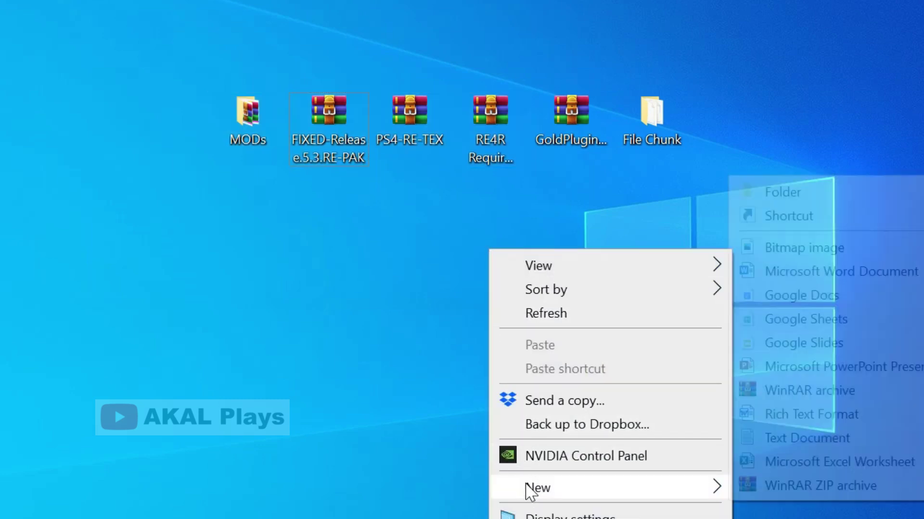
{"action": "left_click", "coordinate": [764, 189]}
{"action": "type", "text": "RAJIK"}
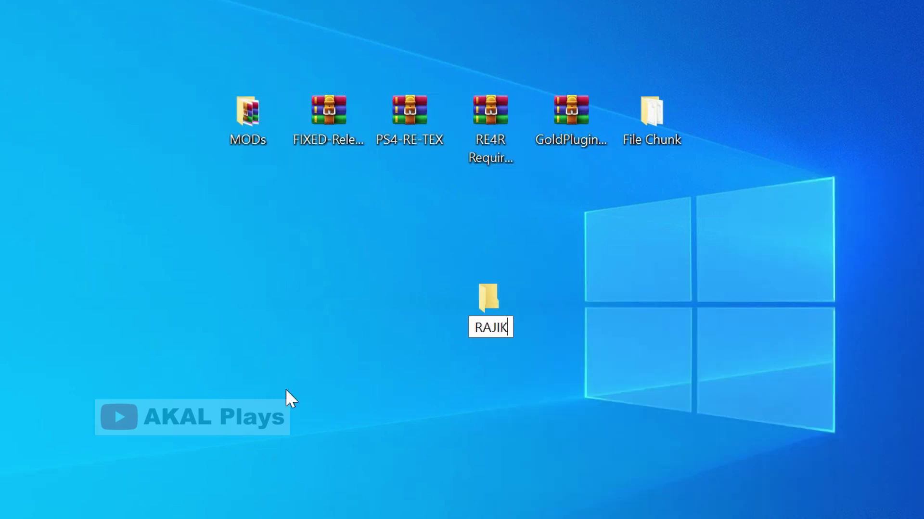
{"action": "key", "text": "Return"}
{"action": "left_click_drag", "start_coordinate": [504, 296], "coordinate": [136, 135]}
{"action": "left_click", "coordinate": [175, 190]}
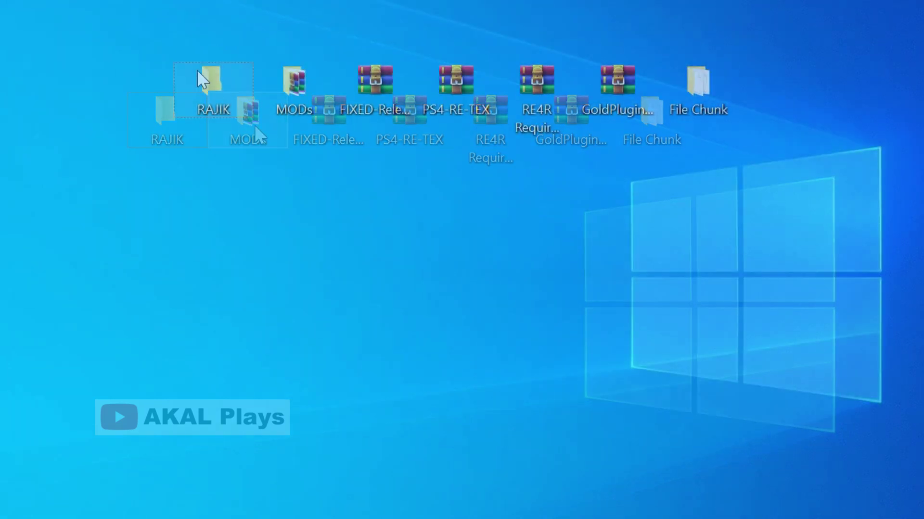
Step: Extract the natives folder from the Dimitrescu Knife mod's "Combat Knife and Survival Knife" archive in MODs into the RAJIK folder
{"action": "double_click", "coordinate": [213, 92]}
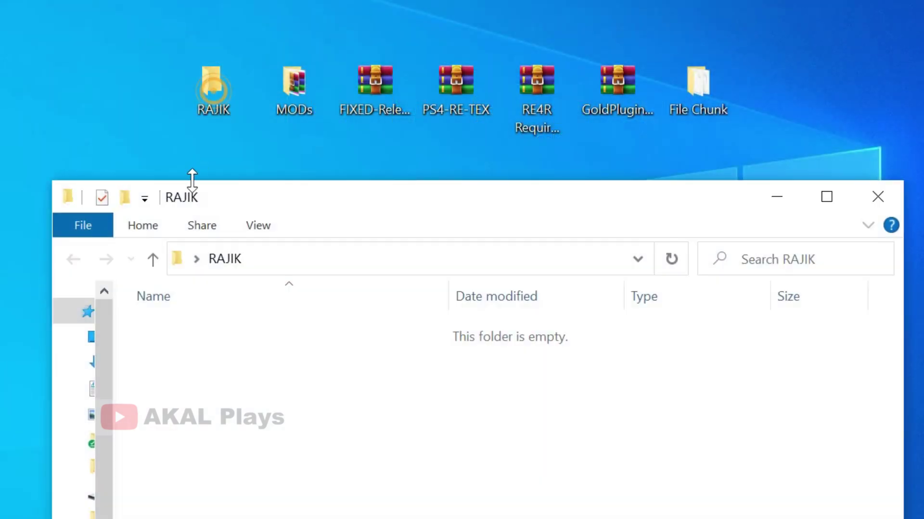
{"action": "double_click", "coordinate": [318, 87]}
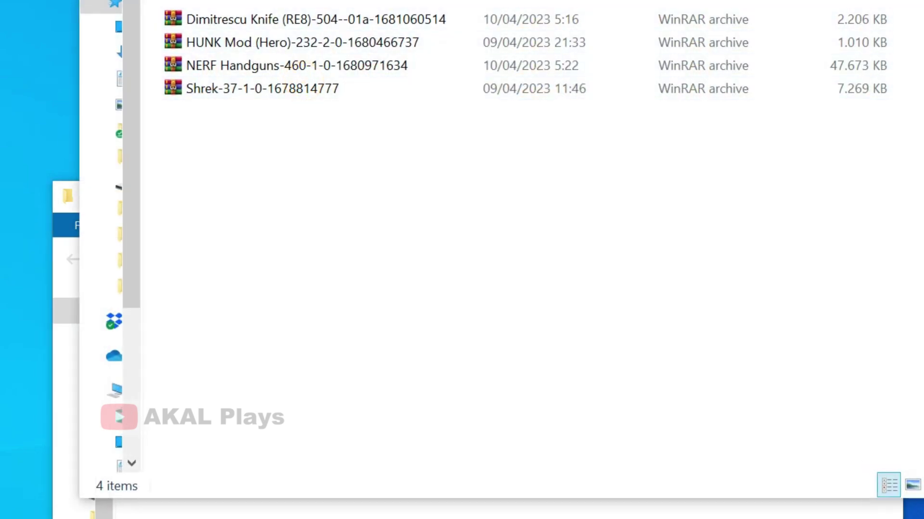
{"action": "double_click", "coordinate": [284, 21]}
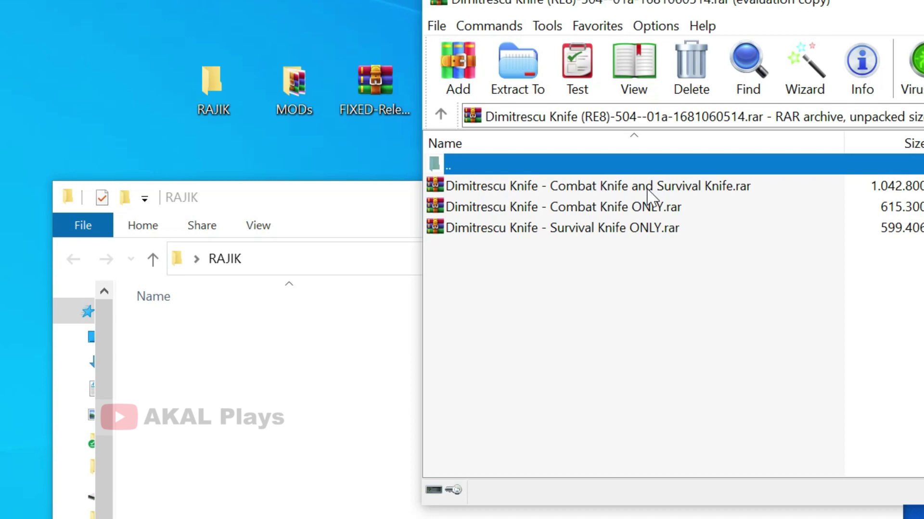
{"action": "double_click", "coordinate": [703, 188]}
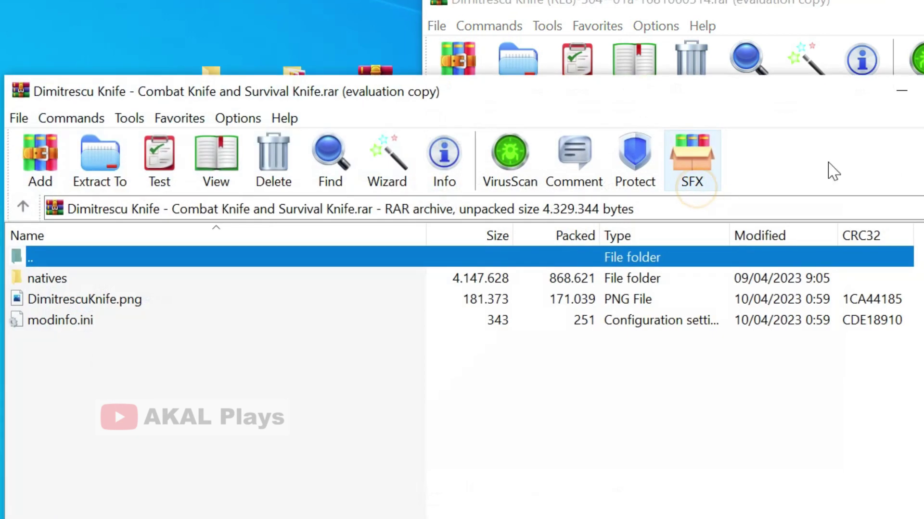
{"action": "left_click", "coordinate": [668, 258]}
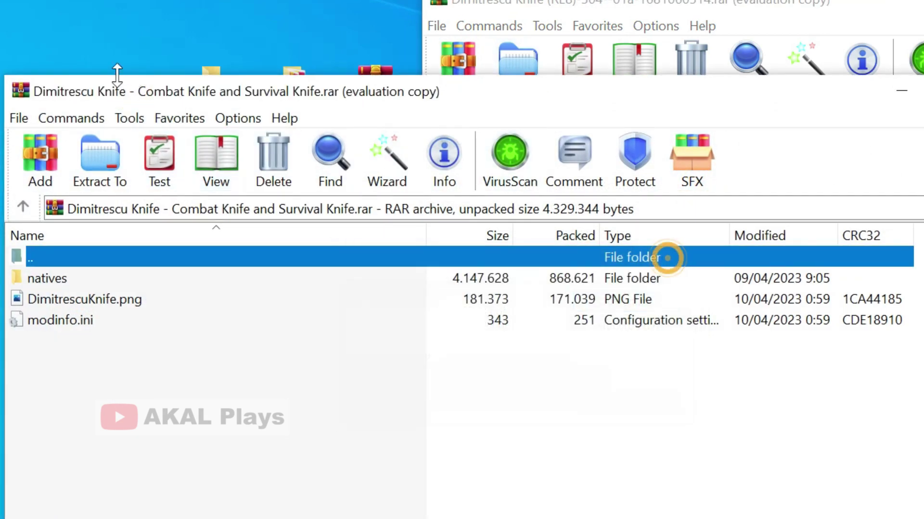
{"action": "left_click_drag", "start_coordinate": [117, 92], "coordinate": [549, 0]}
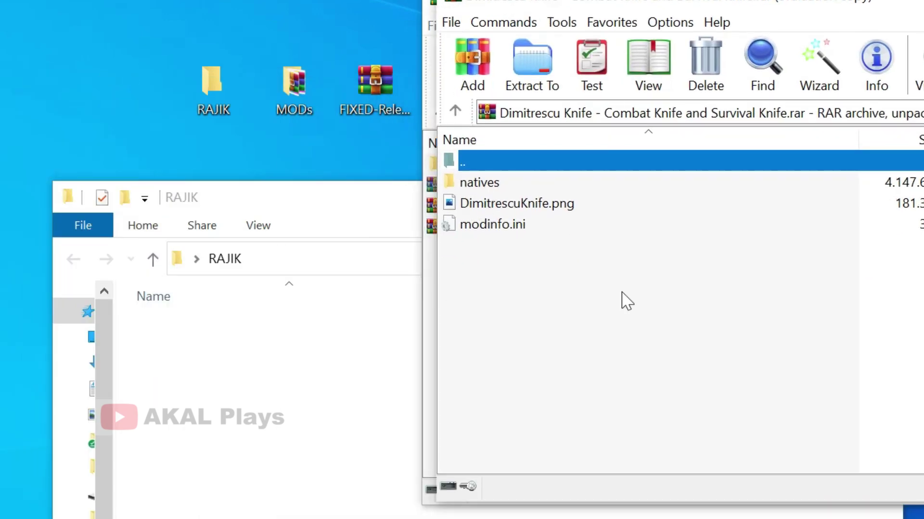
{"action": "left_click", "coordinate": [495, 186]}
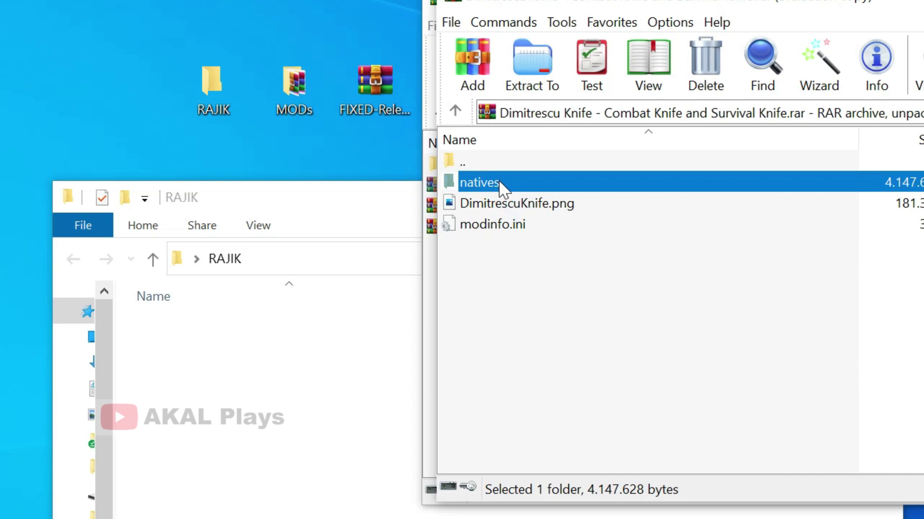
{"action": "left_click_drag", "start_coordinate": [500, 186], "coordinate": [402, 388]}
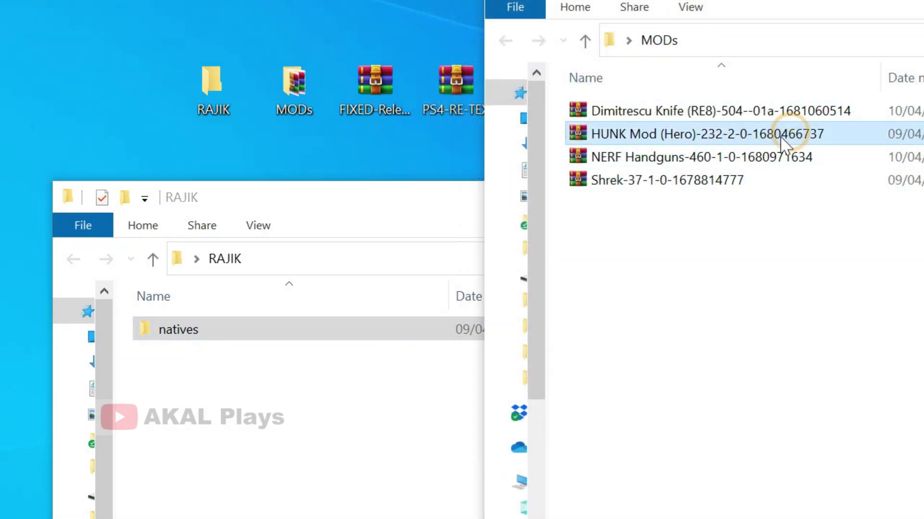
Step: Extract the natives folder from the HUNK Mod (Hero) archive into the RAJIK folder
{"action": "double_click", "coordinate": [791, 135]}
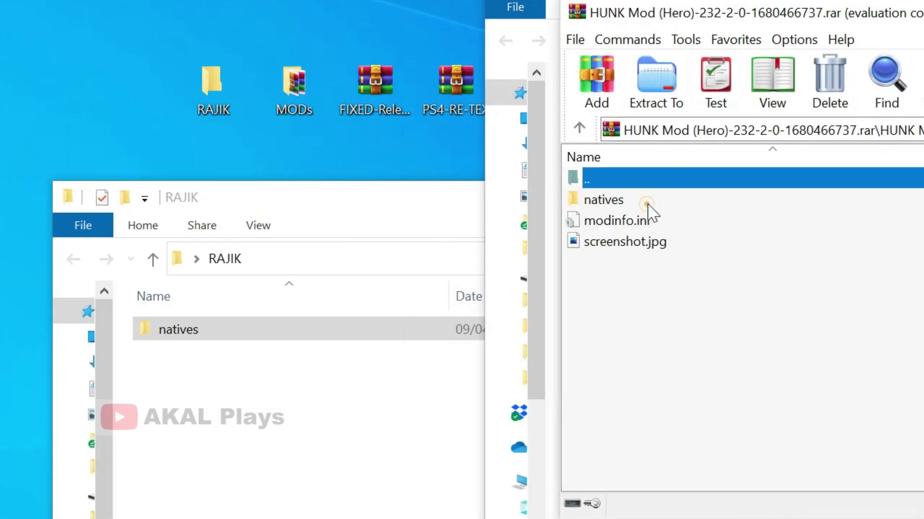
{"action": "left_click", "coordinate": [607, 204]}
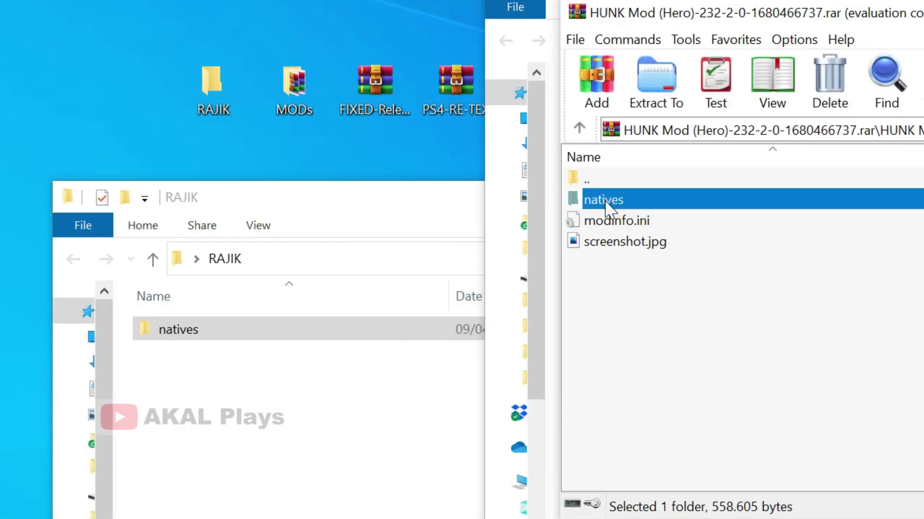
{"action": "left_click_drag", "start_coordinate": [598, 207], "coordinate": [247, 423]}
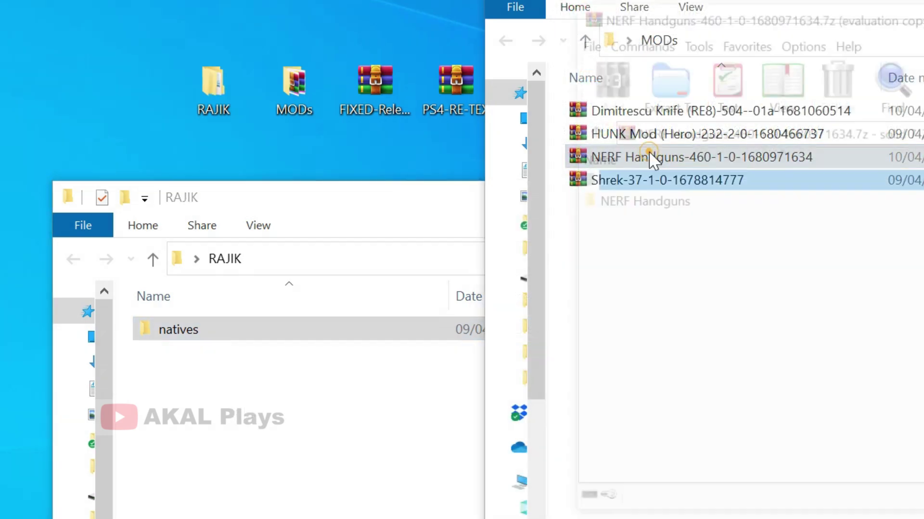
Step: Extract the natives folder from the NERF Handguns archive into the RAJIK folder
{"action": "double_click", "coordinate": [651, 158]}
{"action": "double_click", "coordinate": [645, 202]}
{"action": "left_click", "coordinate": [604, 201]}
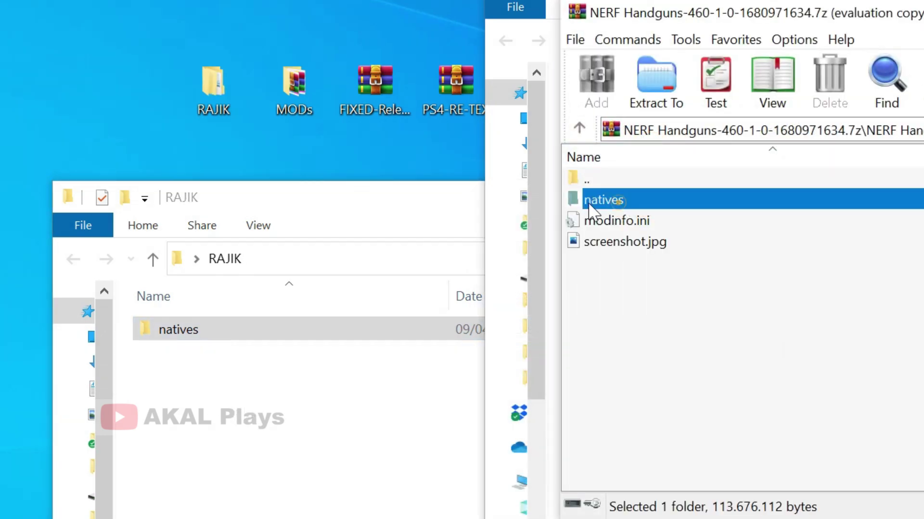
{"action": "left_click_drag", "start_coordinate": [607, 203], "coordinate": [264, 396]}
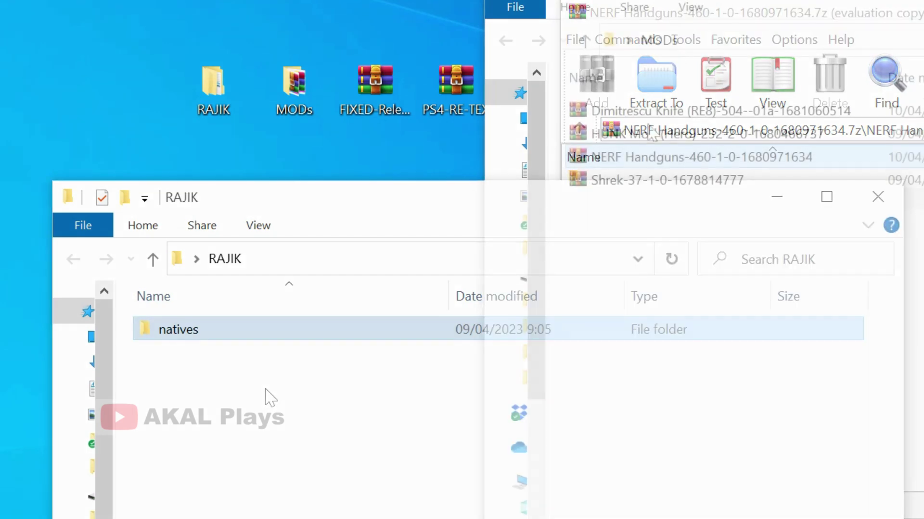
Step: Extract the natives folder from the Shrek archive into the RAJIK folder
{"action": "left_click", "coordinate": [621, 190]}
{"action": "double_click", "coordinate": [696, 191]}
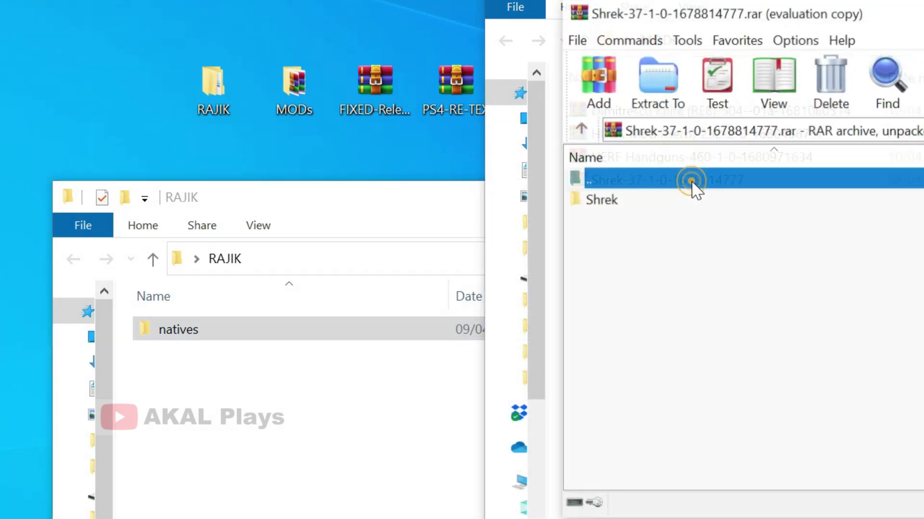
{"action": "double_click", "coordinate": [615, 204]}
{"action": "left_click", "coordinate": [614, 206]}
{"action": "left_click_drag", "start_coordinate": [612, 212], "coordinate": [253, 418]}
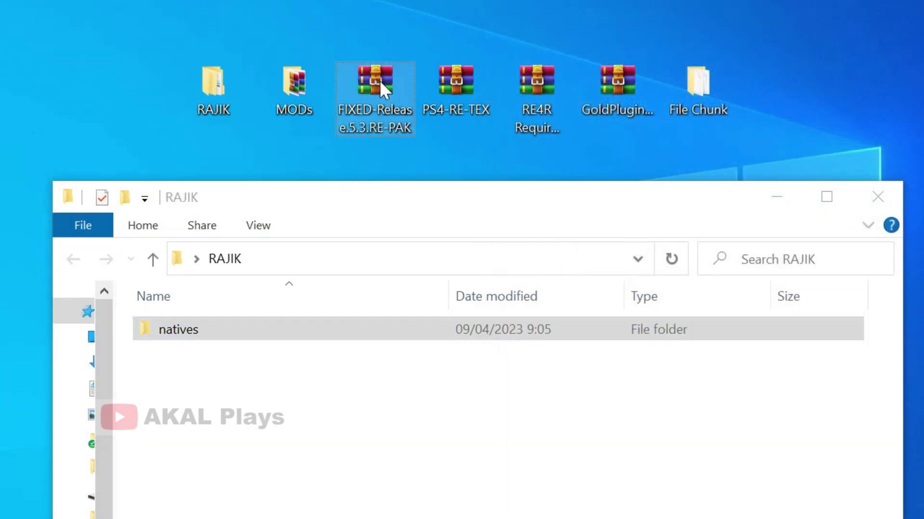
Step: Extract all contents of the FIXED-Release.5.3.RE-PAK archive into the RAJIK folder and close the archive
{"action": "double_click", "coordinate": [379, 80]}
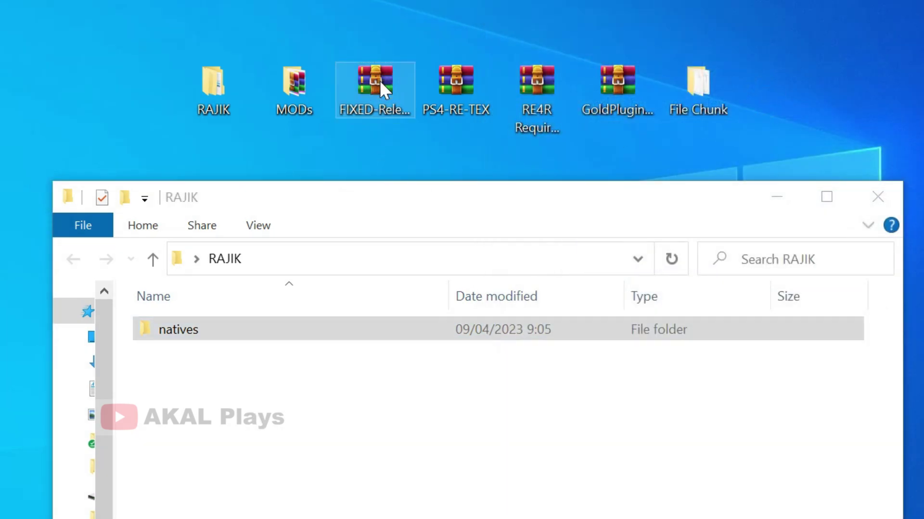
{"action": "key", "text": "ctrl+a"}
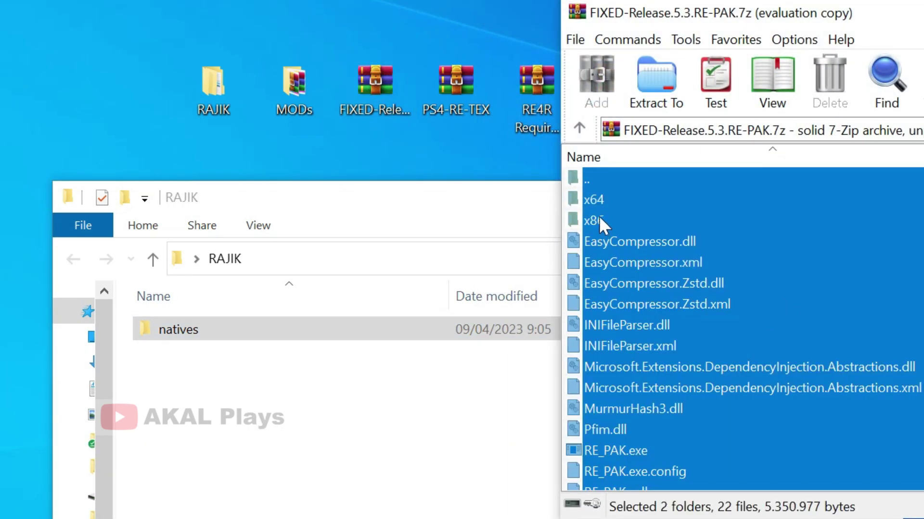
{"action": "left_click_drag", "start_coordinate": [596, 204], "coordinate": [309, 462]}
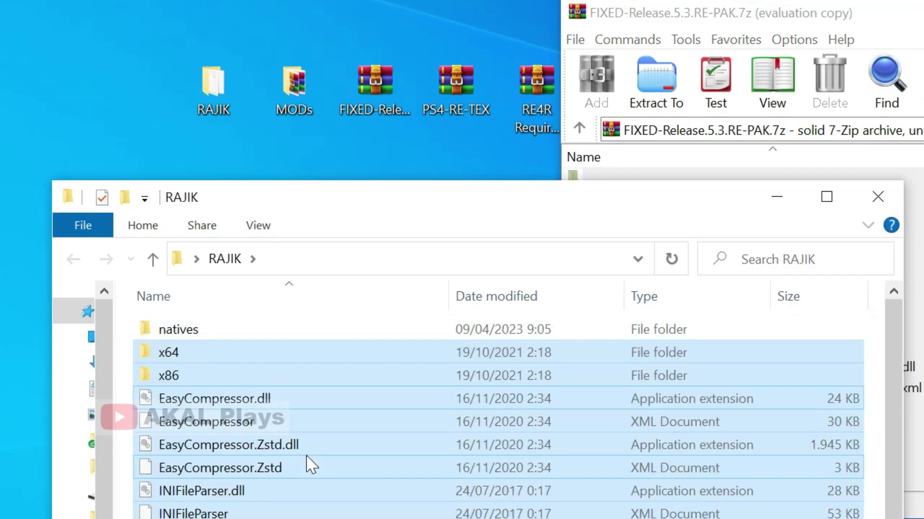
{"action": "right_click", "coordinate": [675, 13]}
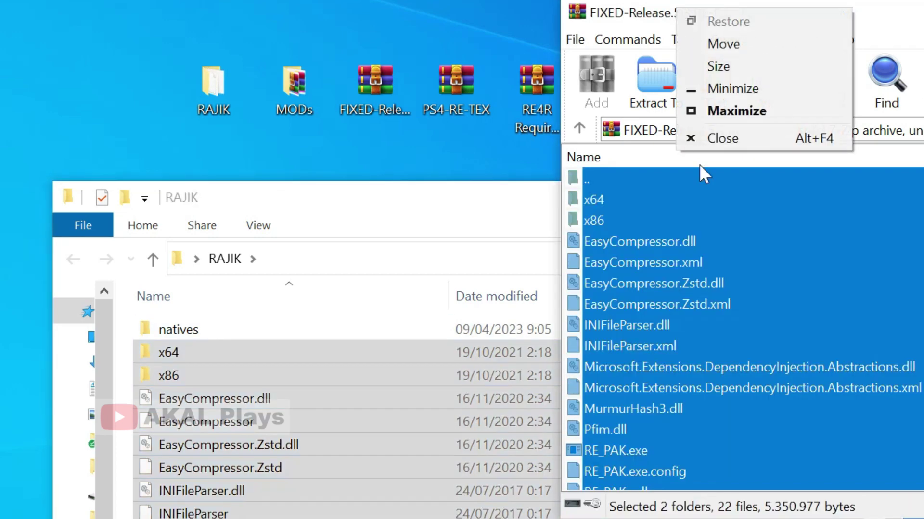
{"action": "left_click", "coordinate": [727, 139]}
Step: Extract PS4-RE-TEX.exe from the PS4-RE-TEX archive into the RAJIK folder and close the archive
{"action": "double_click", "coordinate": [459, 99]}
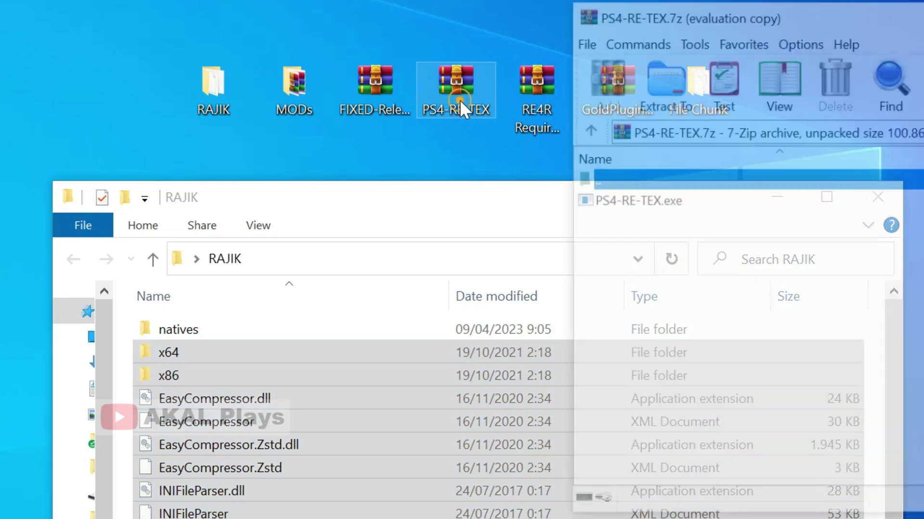
{"action": "left_click", "coordinate": [665, 201]}
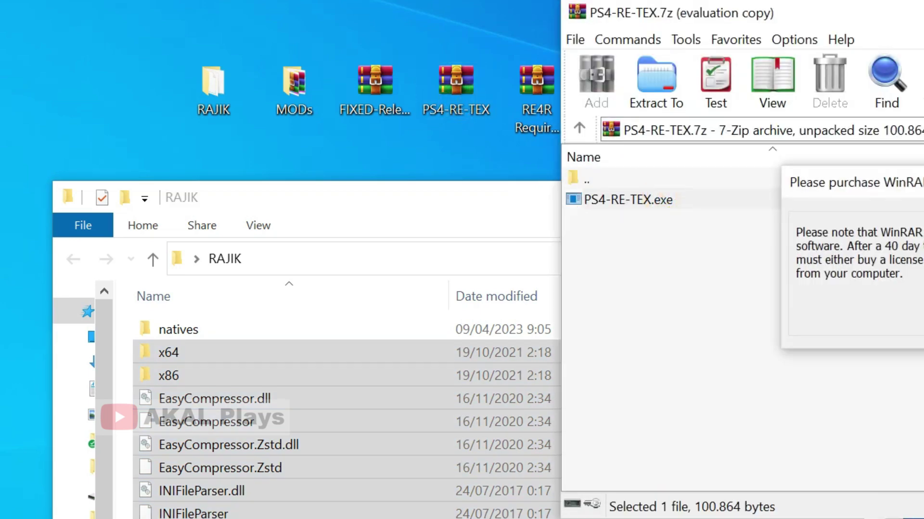
{"action": "key", "text": "Escape"}
{"action": "left_click_drag", "start_coordinate": [647, 204], "coordinate": [354, 439]}
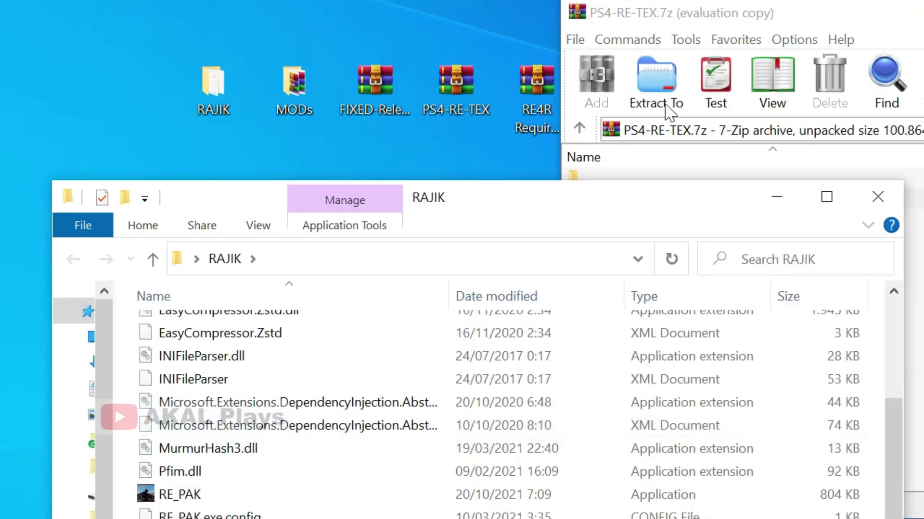
{"action": "right_click", "coordinate": [653, 17]}
{"action": "left_click", "coordinate": [683, 137]}
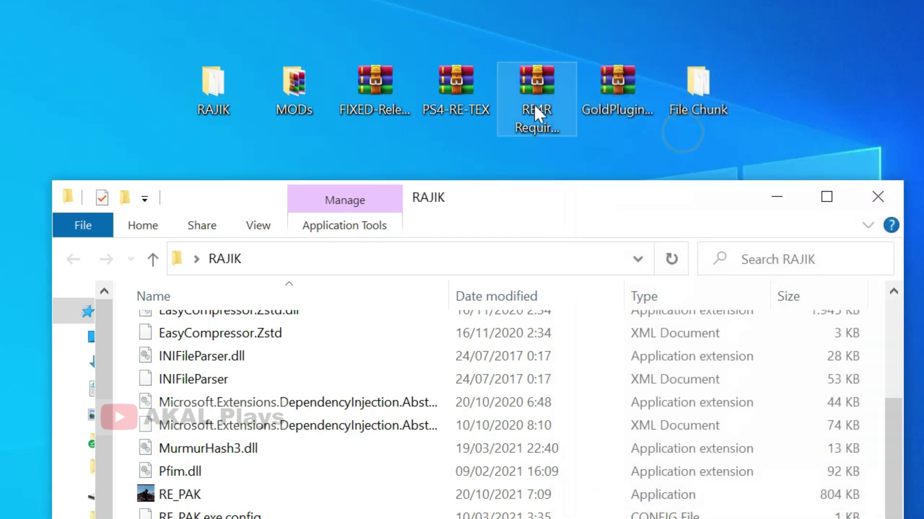
Step: Extract the Data folder from the RE4R Required Files archive into the RAJIK folder and close the archive
{"action": "left_click", "coordinate": [549, 80]}
{"action": "double_click", "coordinate": [550, 80]}
{"action": "left_click", "coordinate": [598, 200]}
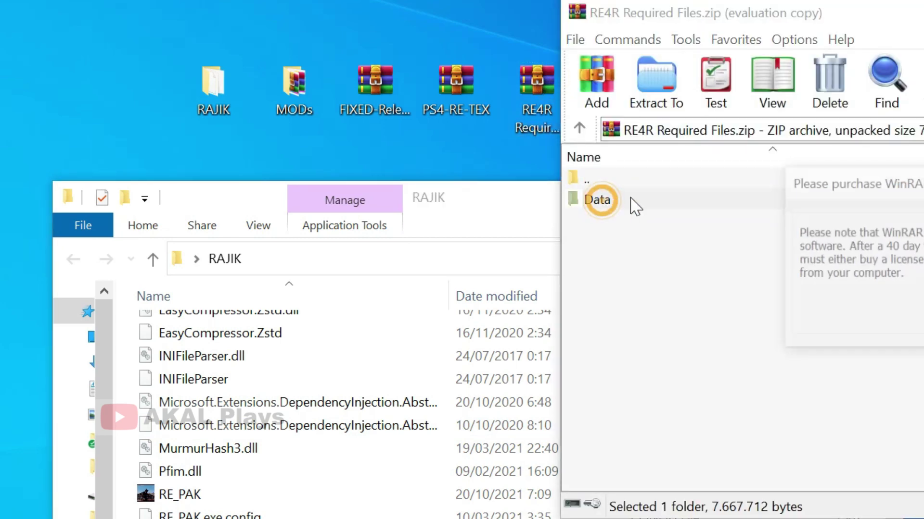
{"action": "left_click", "coordinate": [890, 200]}
{"action": "left_click_drag", "start_coordinate": [598, 207], "coordinate": [326, 448]}
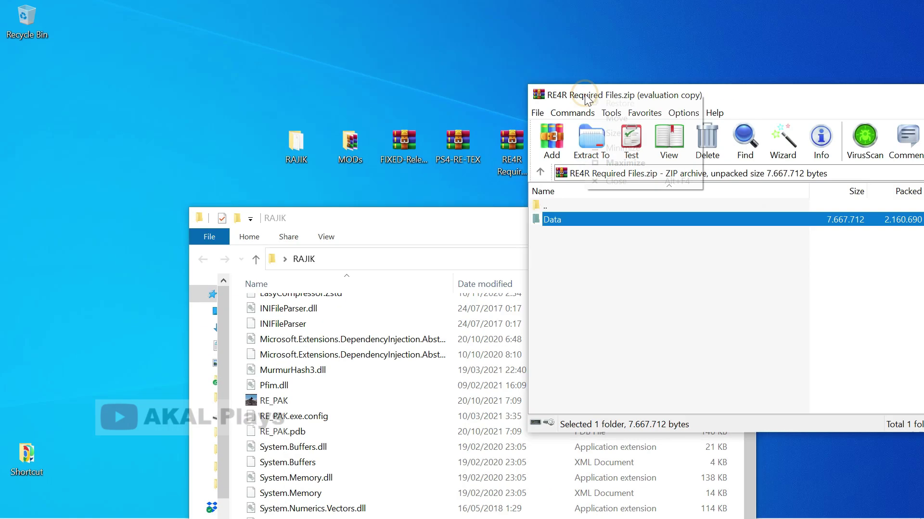
{"action": "right_click", "coordinate": [647, 12]}
{"action": "left_click", "coordinate": [605, 181]}
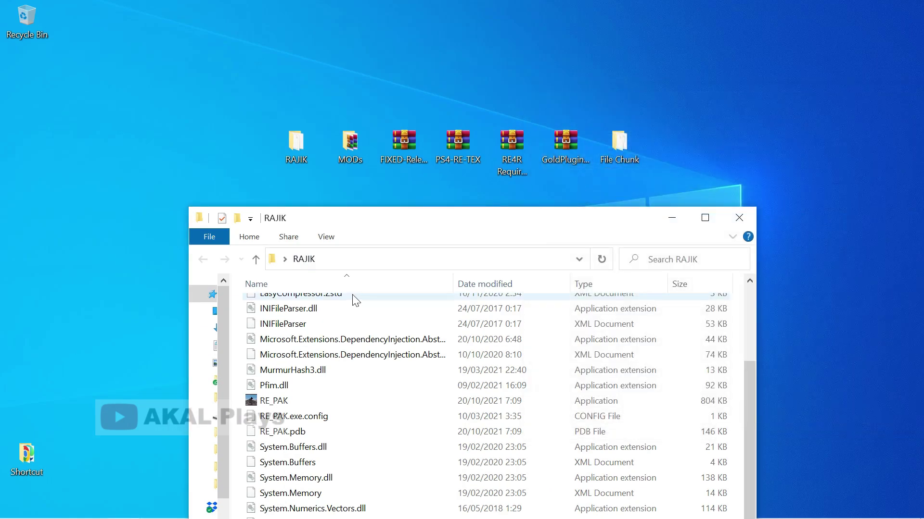
Step: Rename the stm folder inside the RACIK working folder's natives folder to ps4
{"action": "left_click", "coordinate": [700, 224]}
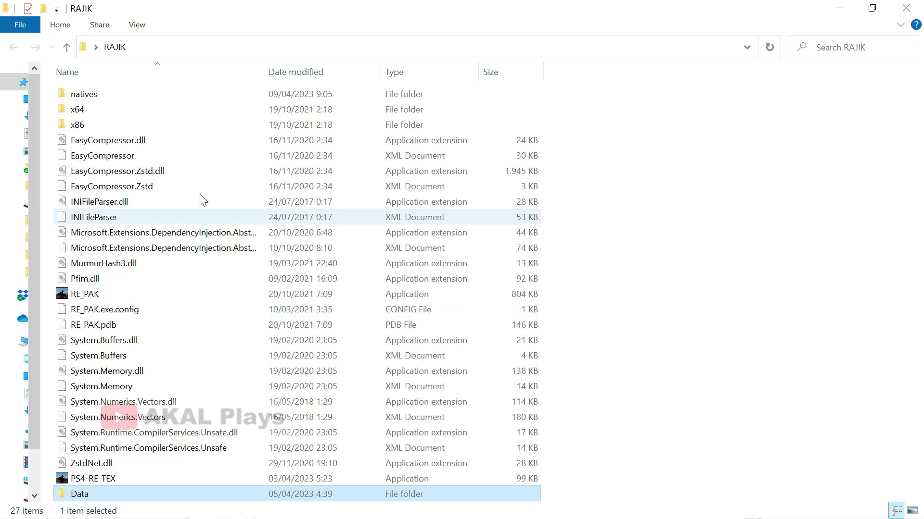
{"action": "left_click", "coordinate": [100, 98]}
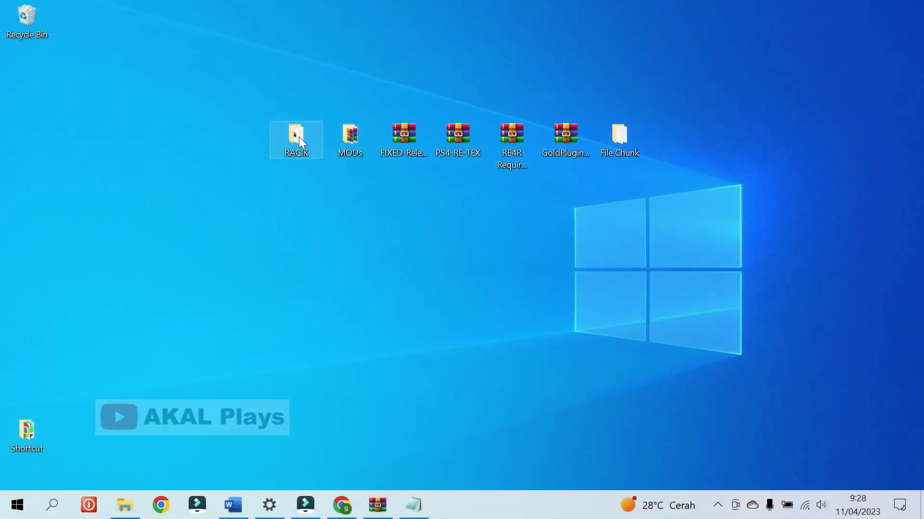
{"action": "double_click", "coordinate": [299, 137]}
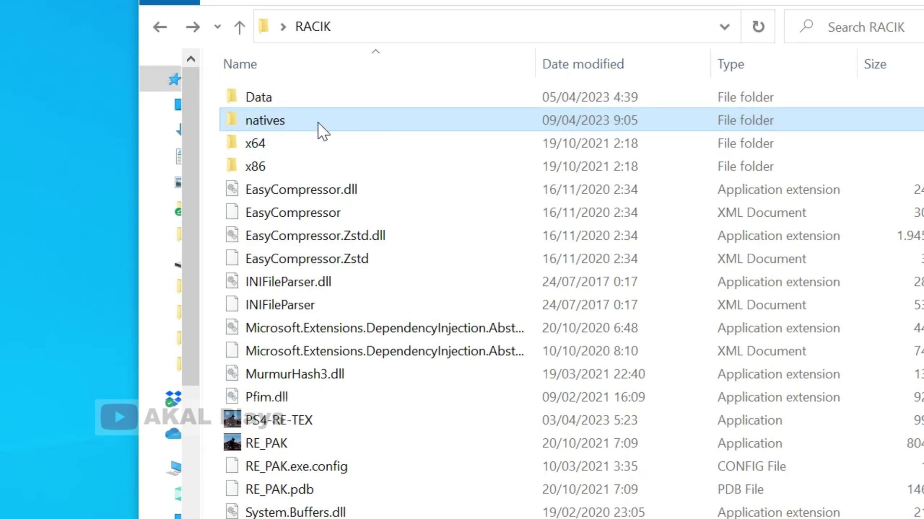
{"action": "double_click", "coordinate": [264, 122]}
{"action": "left_click", "coordinate": [256, 101]}
{"action": "right_click", "coordinate": [258, 98]}
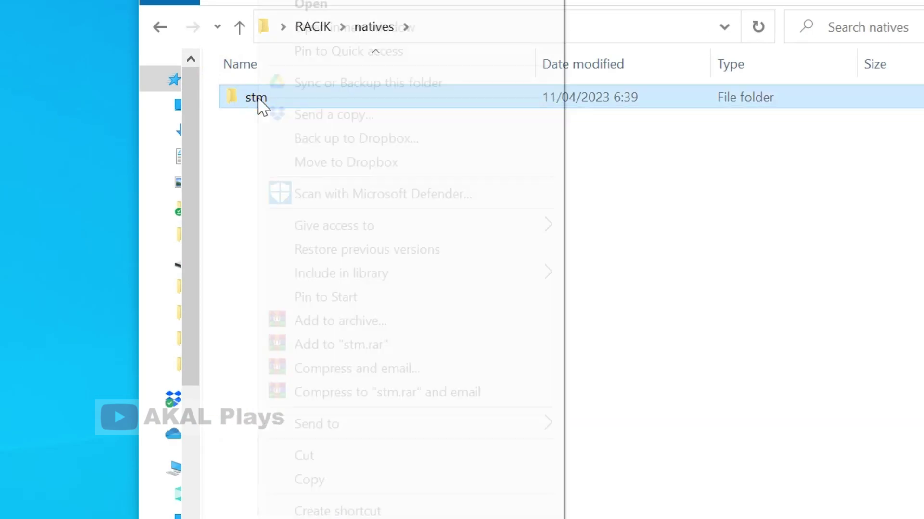
{"action": "type", "text": "m"}
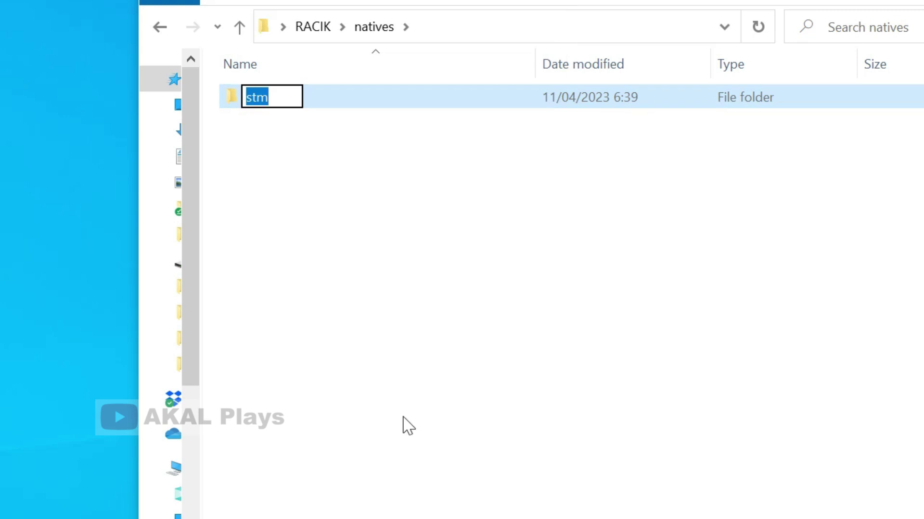
{"action": "type", "text": "ps4"}
{"action": "key", "text": "Return"}
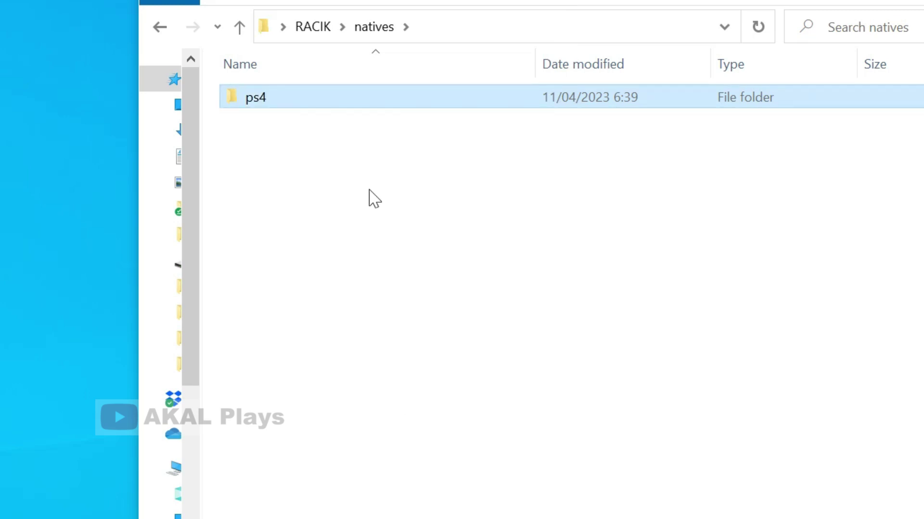
Step: Return to the RACIK folder and run the PS4-RE-TEX application
{"action": "left_click", "coordinate": [241, 33]}
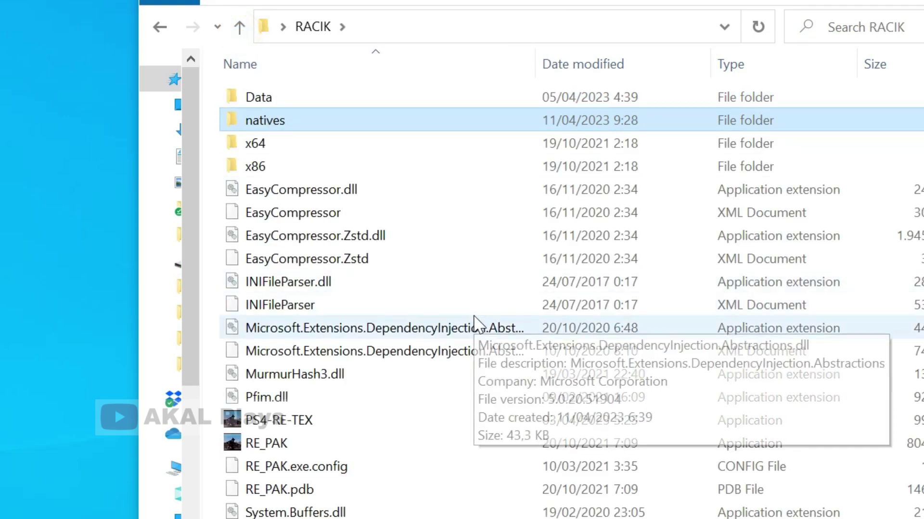
{"action": "left_click", "coordinate": [307, 418]}
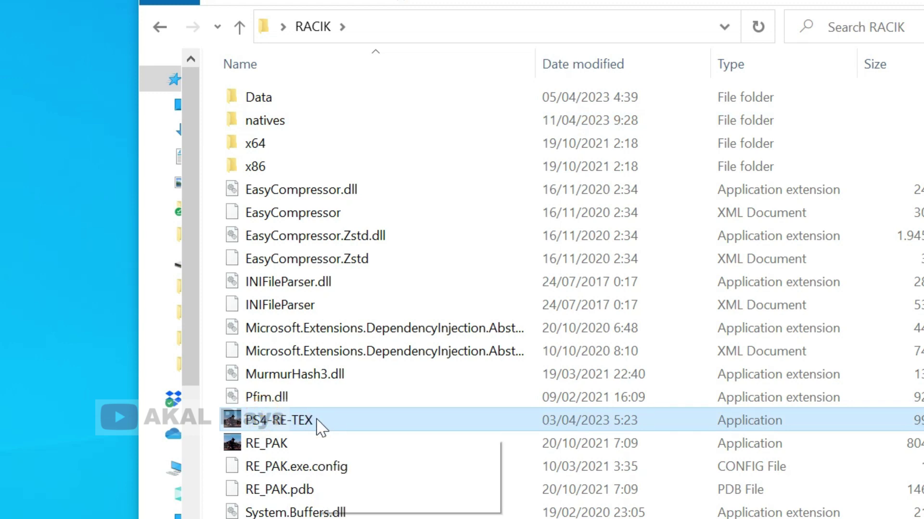
{"action": "double_click", "coordinate": [316, 420]}
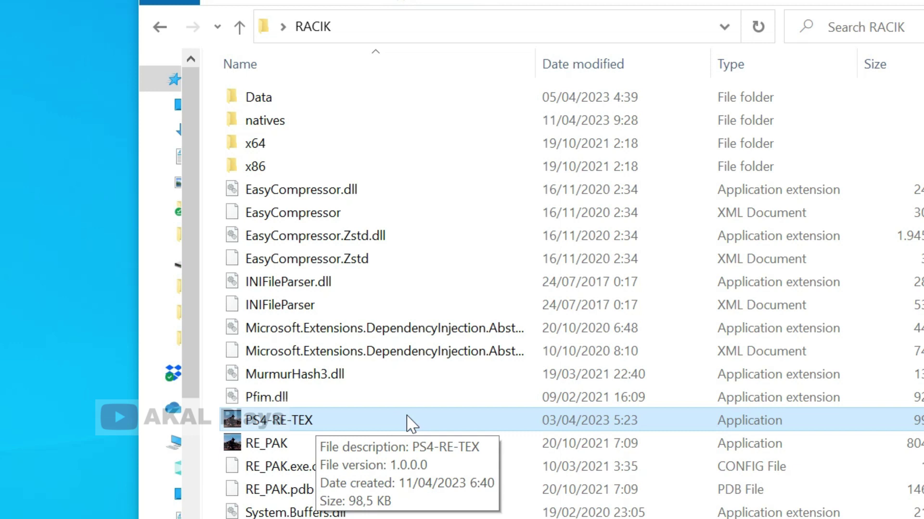
Step: Replace the contents of natives\ps4\streaming with a copy of the _chainsaw folder from natives\ps4
{"action": "double_click", "coordinate": [293, 126]}
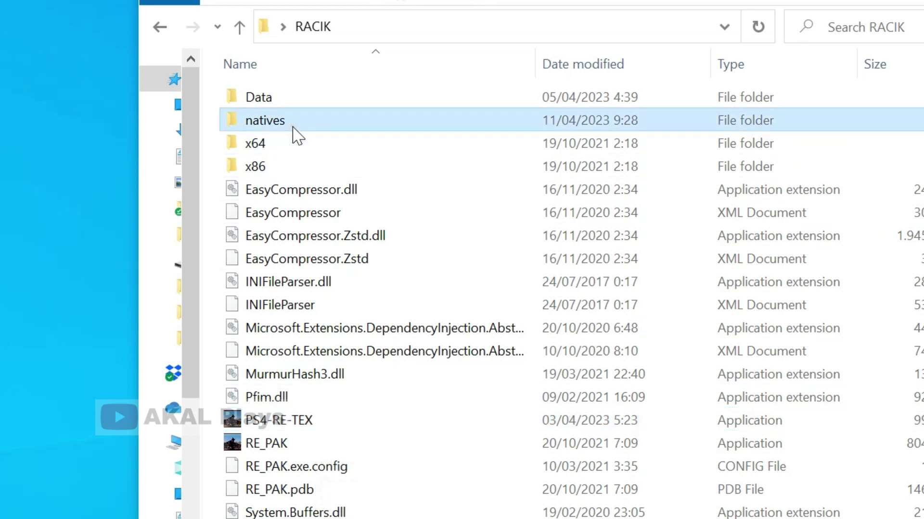
{"action": "double_click", "coordinate": [255, 100]}
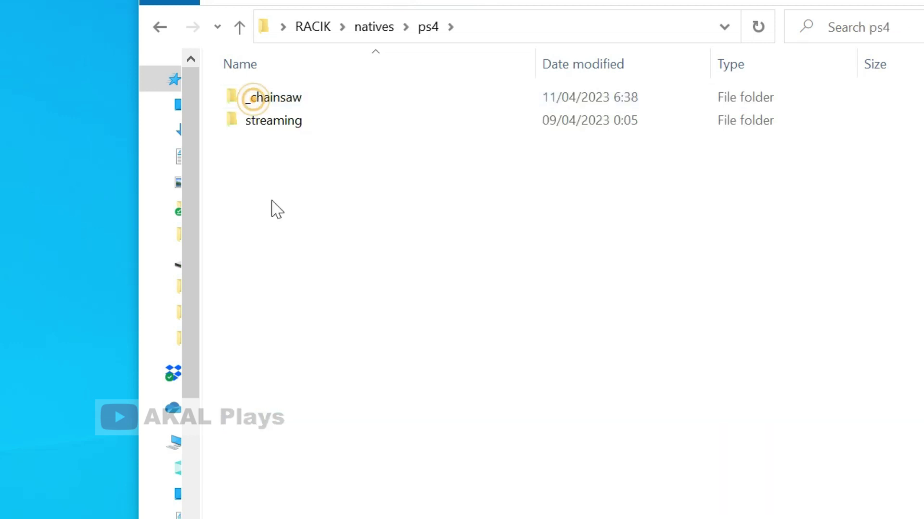
{"action": "left_click", "coordinate": [284, 96]}
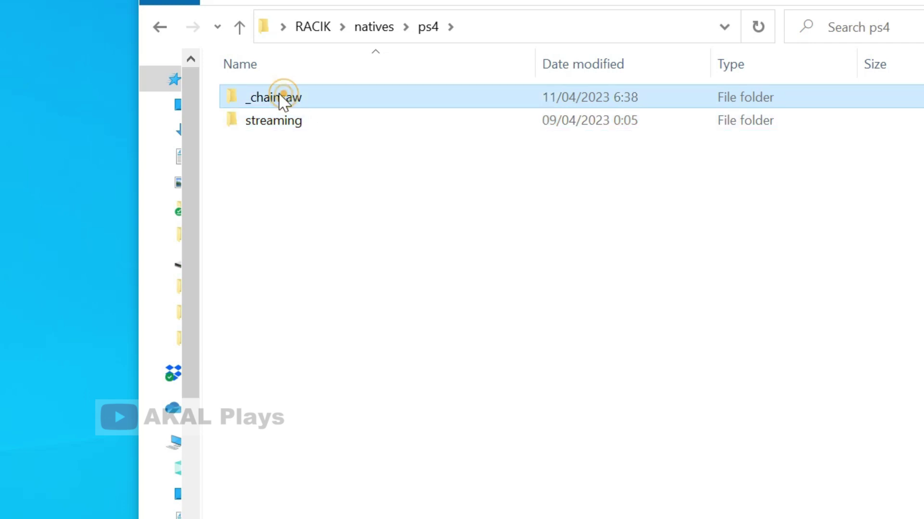
{"action": "right_click", "coordinate": [281, 96]}
{"action": "left_click", "coordinate": [313, 478]}
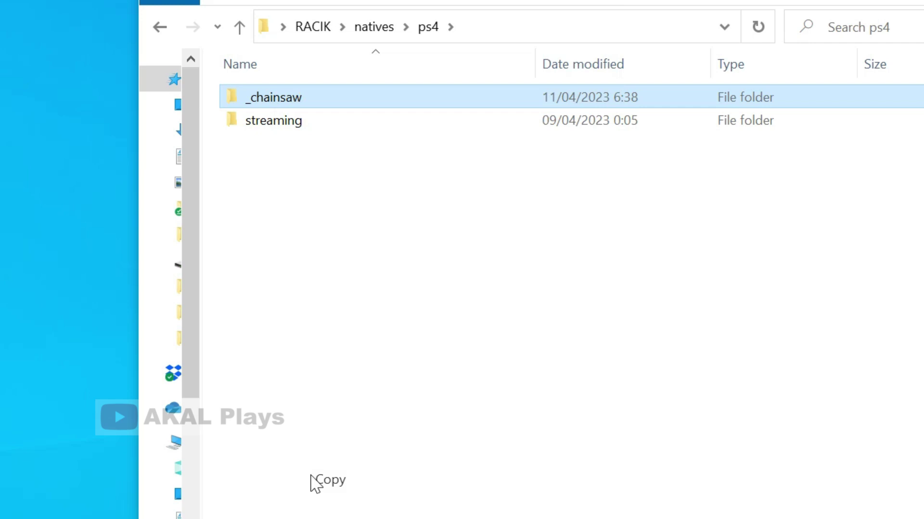
{"action": "double_click", "coordinate": [294, 121]}
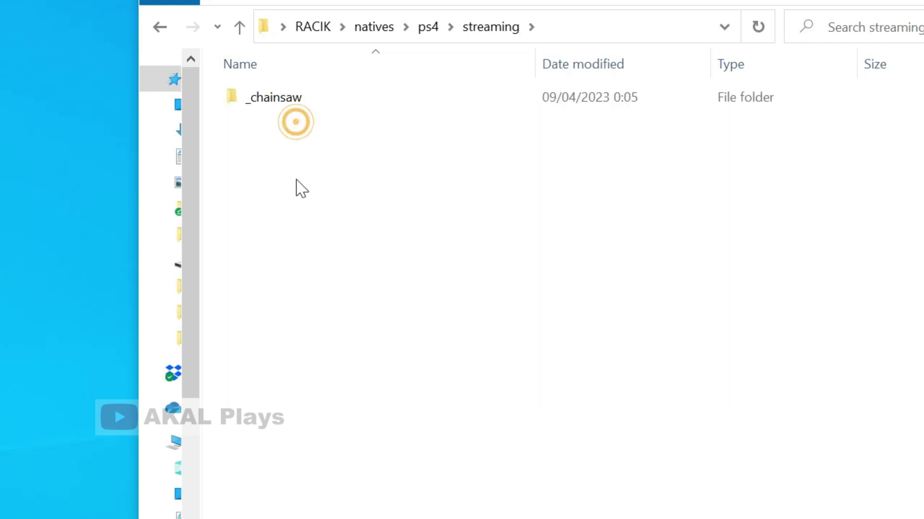
{"action": "left_click", "coordinate": [296, 182]}
{"action": "key", "text": "ctrl+a"}
{"action": "key", "text": "Delete"}
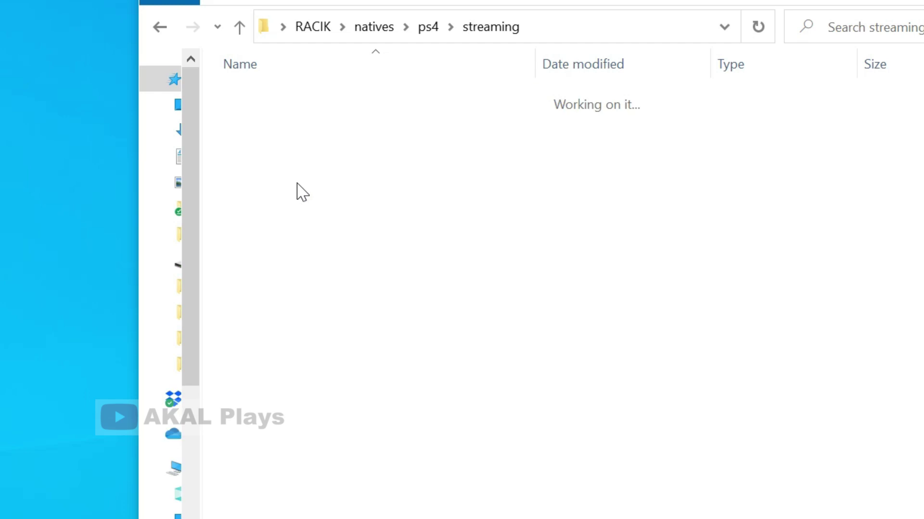
{"action": "right_click", "coordinate": [391, 140]}
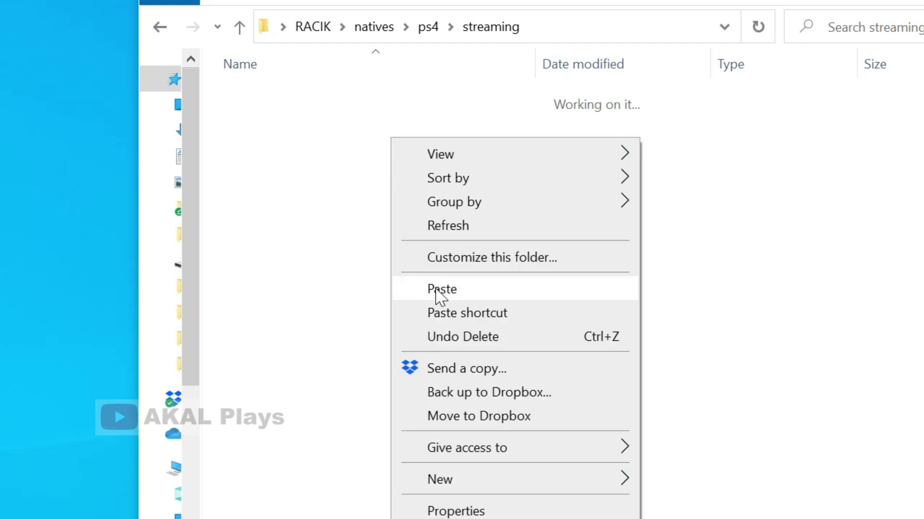
{"action": "left_click", "coordinate": [434, 288]}
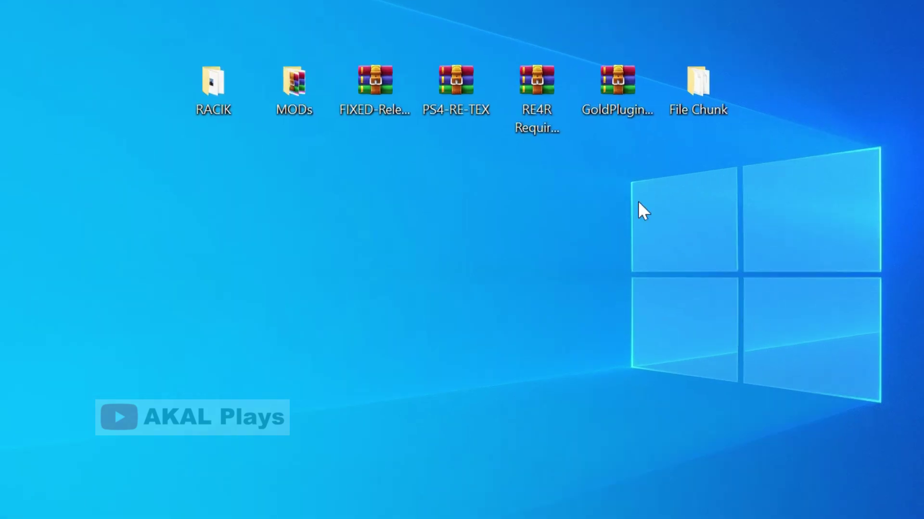
Step: Extract the plugins folder and plugins.ini from the GoldPlugins-1.177-521a87e2 archive to the desktop and close the archive
{"action": "left_click", "coordinate": [612, 87]}
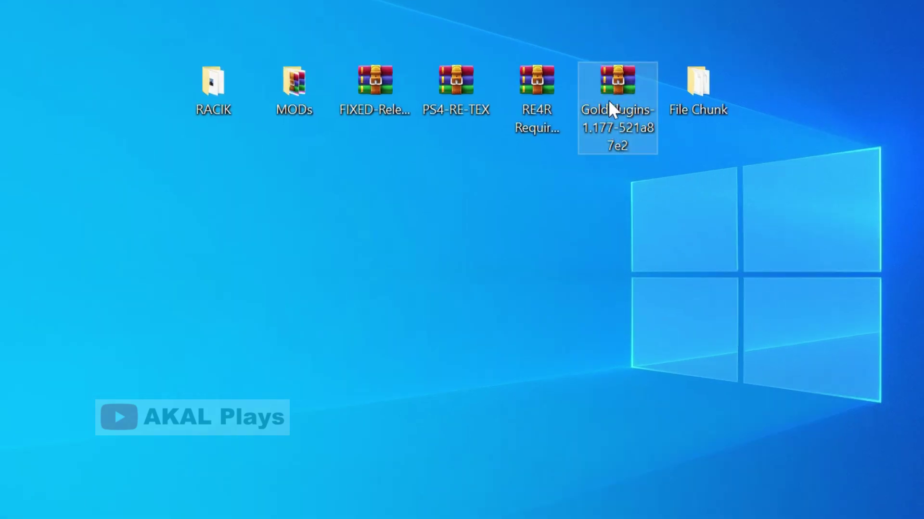
{"action": "double_click", "coordinate": [616, 93]}
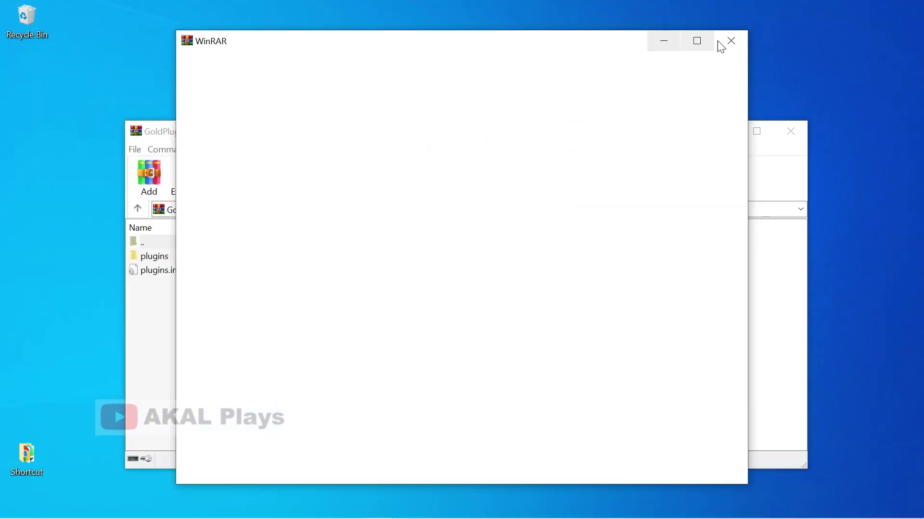
{"action": "left_click", "coordinate": [722, 41]}
{"action": "left_click_drag", "start_coordinate": [136, 320], "coordinate": [66, 220]}
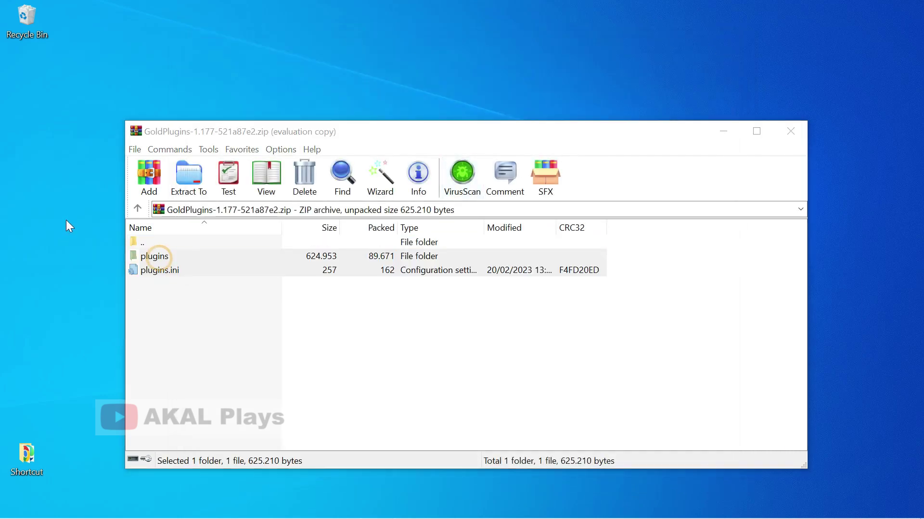
{"action": "left_click", "coordinate": [792, 131]}
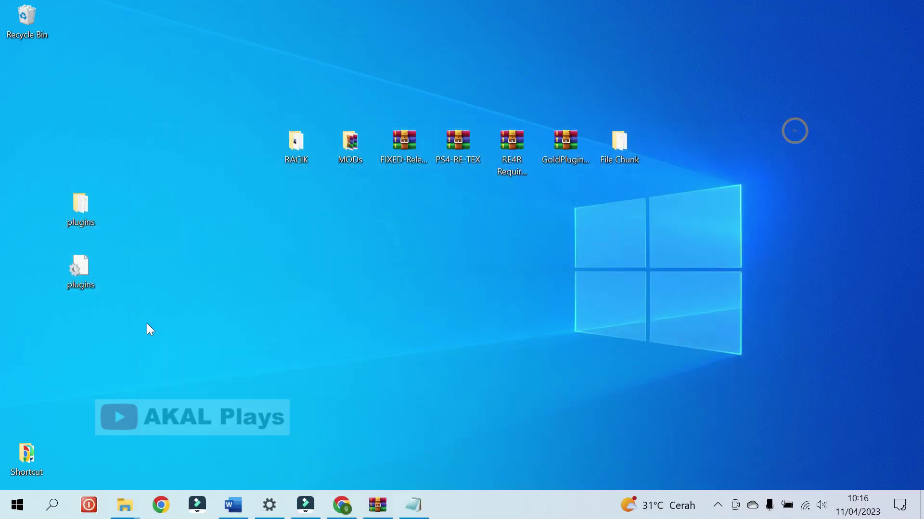
Step: In the desktop plugins.ini, move the /data/GoldHEN/plugins/afr.prx line from the [CUSA00001] section to directly beneath [default]
{"action": "right_click", "coordinate": [79, 270]}
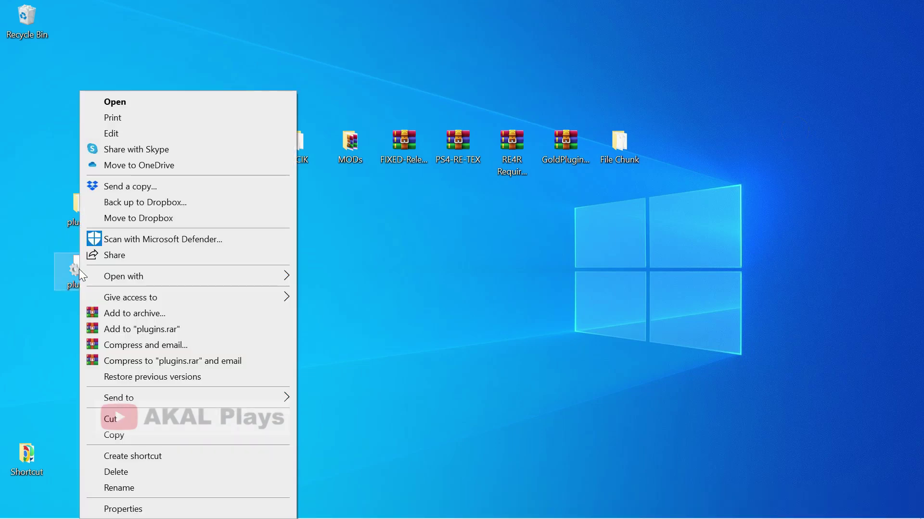
{"action": "left_click", "coordinate": [120, 135]}
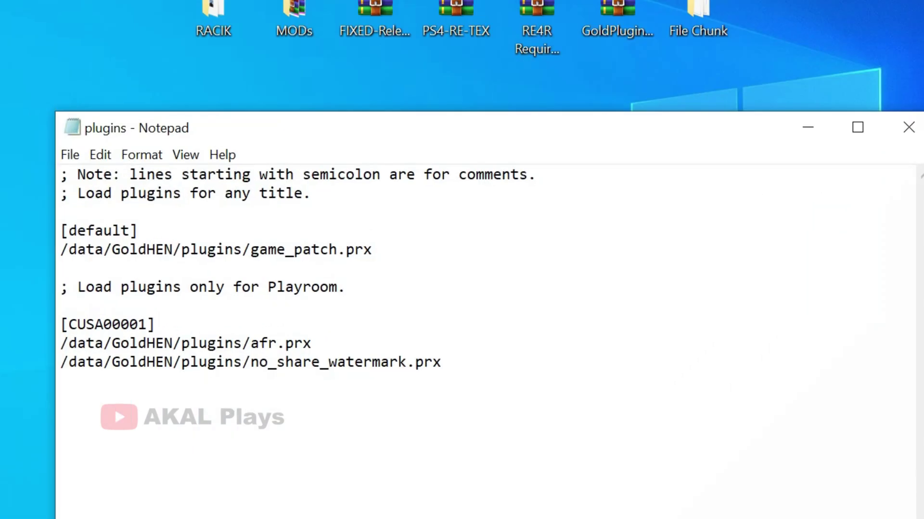
{"action": "left_click_drag", "start_coordinate": [313, 343], "coordinate": [61, 344]}
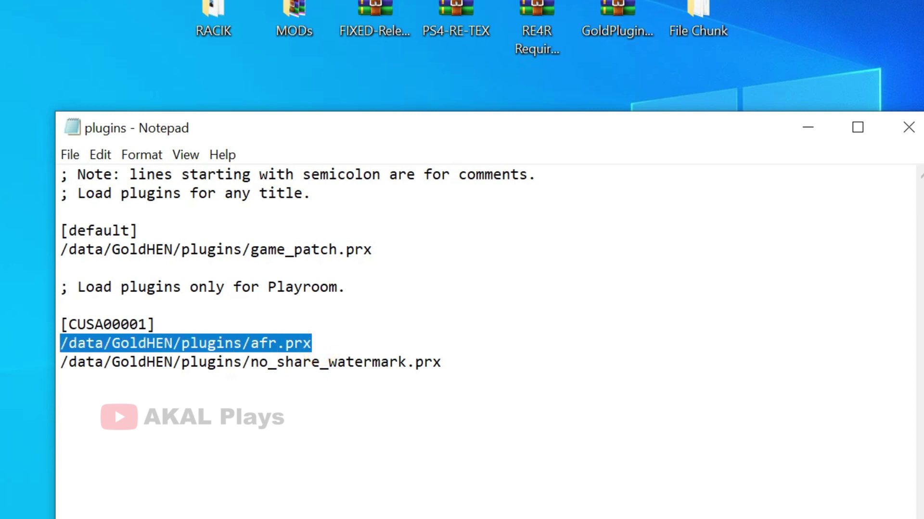
{"action": "right_click", "coordinate": [126, 344]}
{"action": "left_click", "coordinate": [193, 79]}
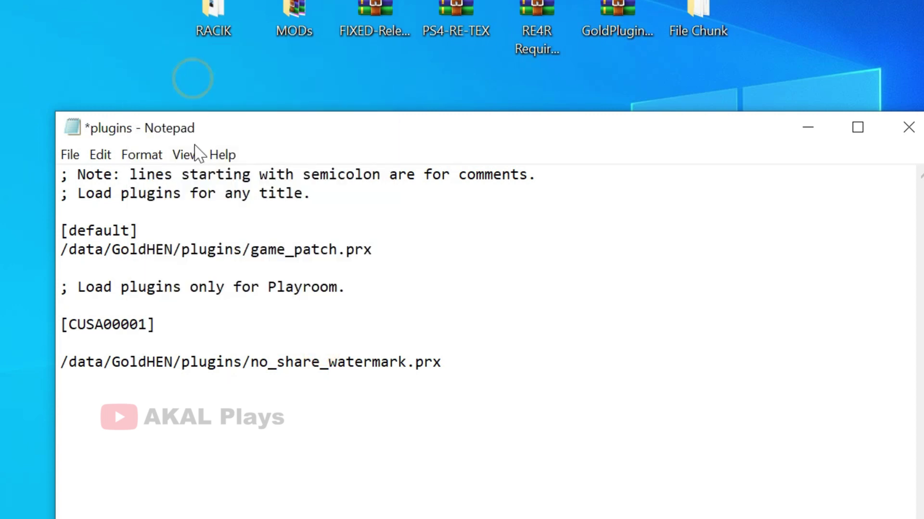
{"action": "left_click", "coordinate": [140, 230]}
{"action": "key", "text": "Return"}
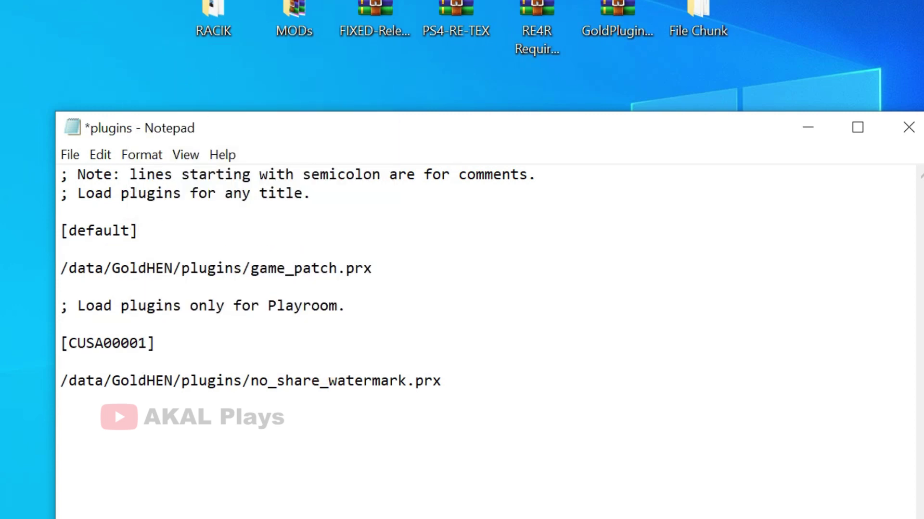
{"action": "right_click", "coordinate": [71, 249]}
{"action": "left_click", "coordinate": [120, 337]}
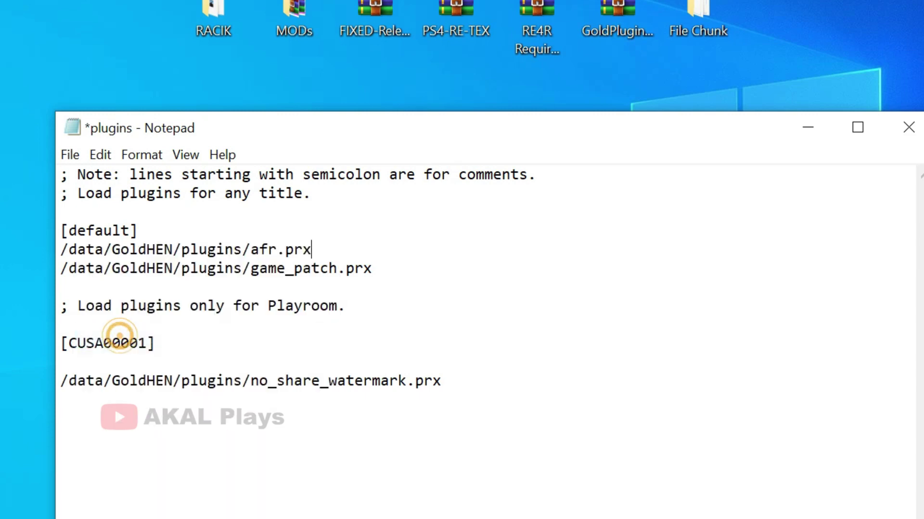
{"action": "left_click_drag", "start_coordinate": [129, 249], "coordinate": [60, 249]}
{"action": "left_click", "coordinate": [537, 294]}
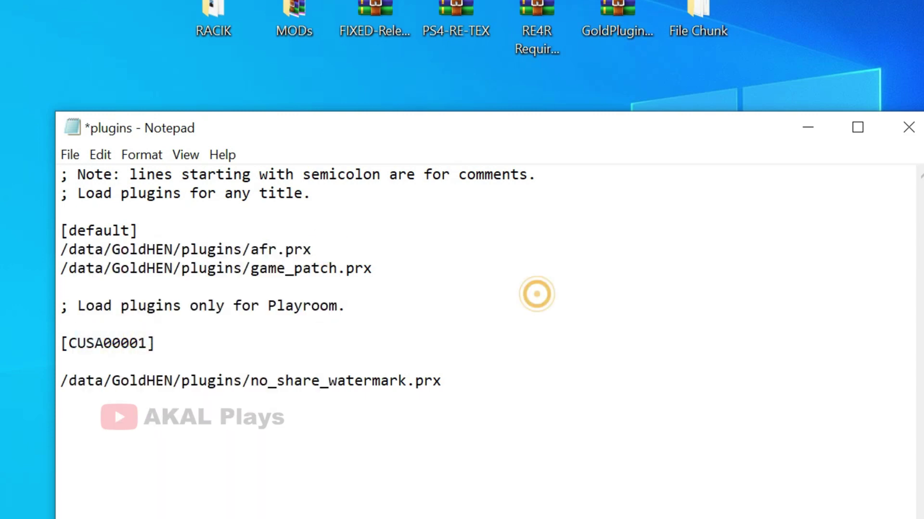
Step: Save the edited plugins.ini file and close it
{"action": "left_click", "coordinate": [70, 155]}
{"action": "left_click", "coordinate": [82, 247]}
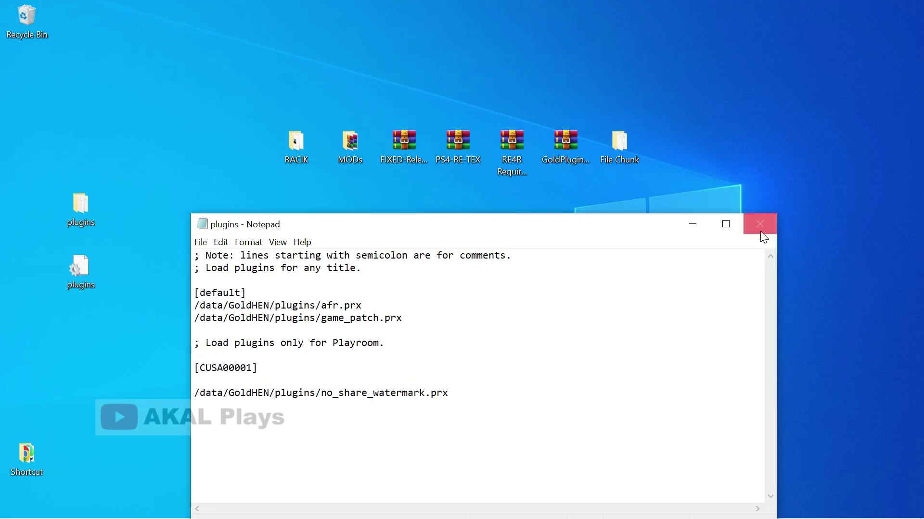
{"action": "left_click", "coordinate": [908, 127]}
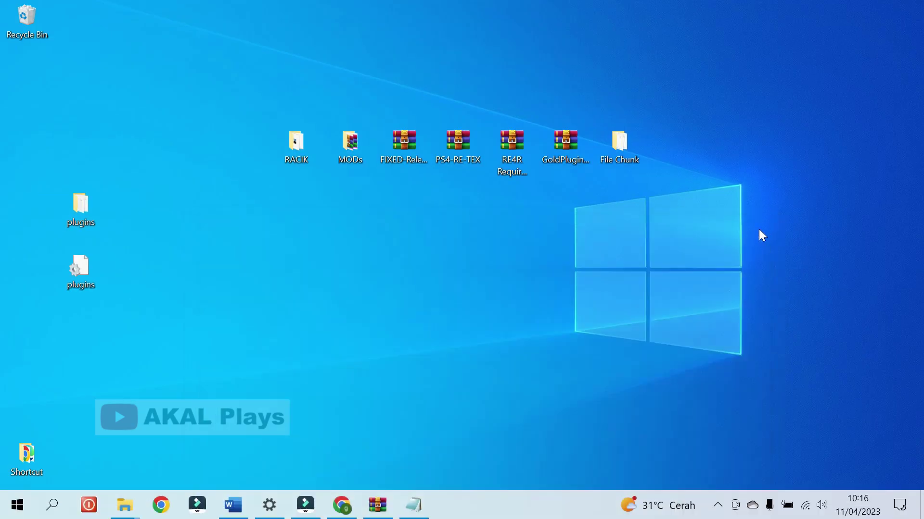
Step: Move the plugins folder and plugins.ini together on the desktop to just below the RACIK folder
{"action": "left_click_drag", "start_coordinate": [48, 210], "coordinate": [113, 296]}
{"action": "left_click_drag", "start_coordinate": [77, 221], "coordinate": [292, 220]}
{"action": "left_click", "coordinate": [396, 289]}
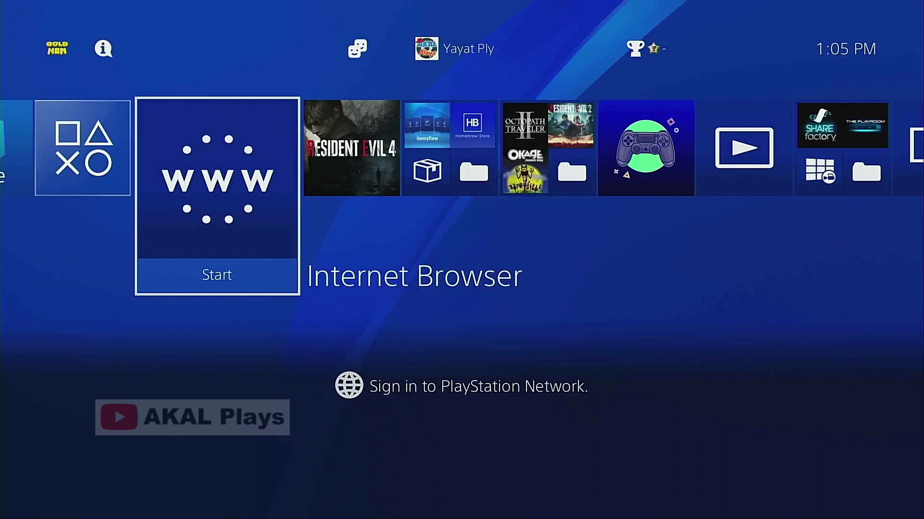
Step: Switch to the PS4 home screen and open the GoldHEN settings
{"action": "key", "text": "Up"}
{"action": "key", "text": "Left"}
{"action": "key", "text": "Left"}
{"action": "key", "text": "Left"}
{"action": "key", "text": "Left"}
{"action": "key", "text": "Left"}
{"action": "key", "text": "Left"}
{"action": "key", "text": "Left"}
{"action": "key", "text": "Left"}
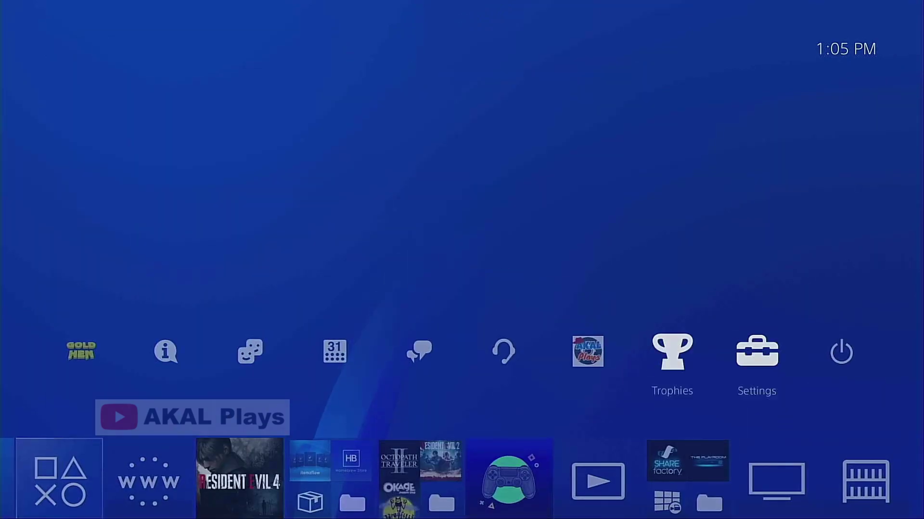
{"action": "key", "text": "Return"}
Step: In GoldHEN's Cheat Settings, set Show TitleID to Only TitleId and return to the GoldHEN list
{"action": "key", "text": "Down"}
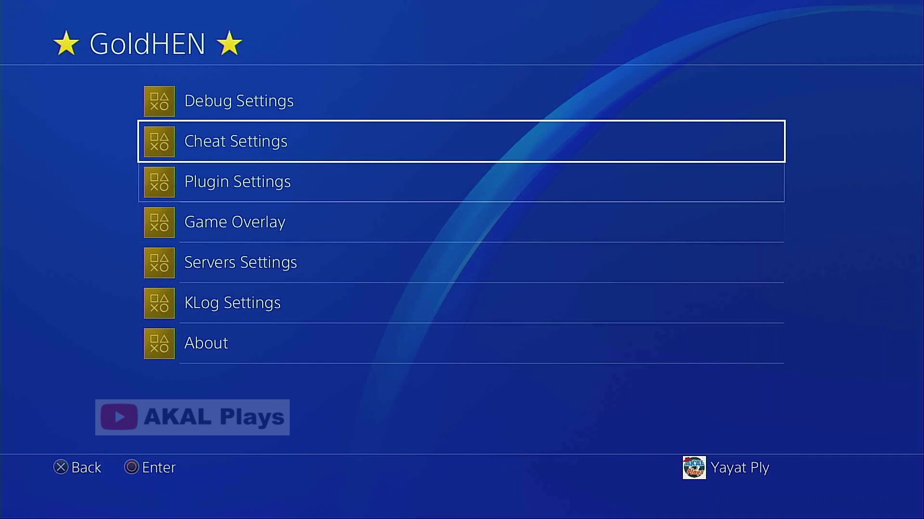
{"action": "key", "text": "Return"}
{"action": "key", "text": "Down"}
{"action": "key", "text": "Down"}
{"action": "key", "text": "Down"}
{"action": "key", "text": "Return"}
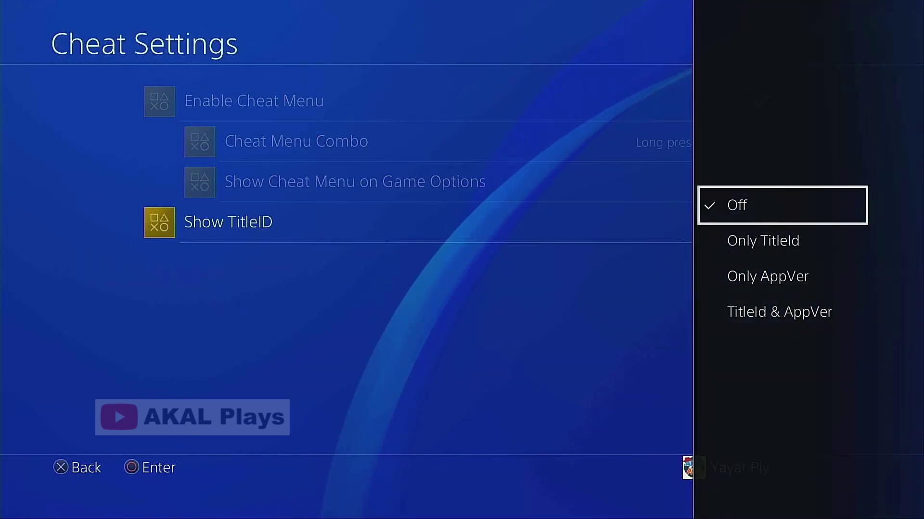
{"action": "key", "text": "Down"}
{"action": "key", "text": "Return"}
{"action": "key", "text": "Escape"}
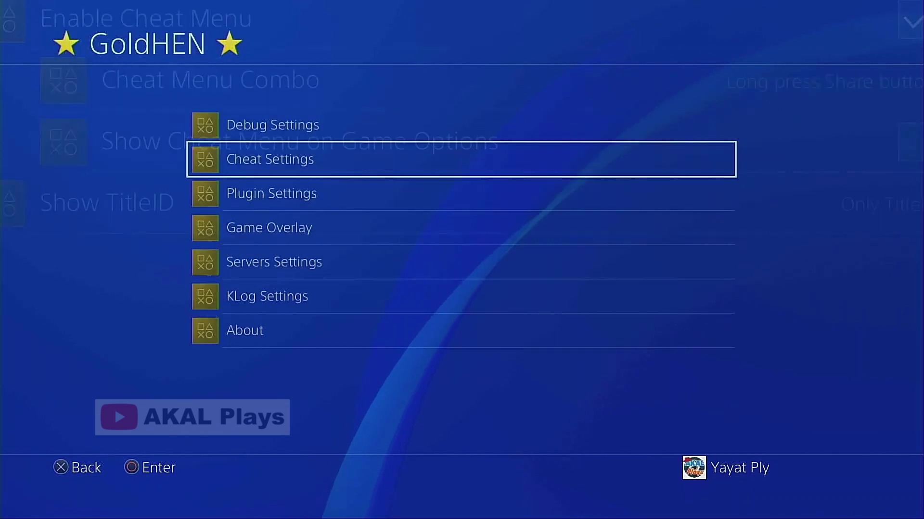
Step: Enable the FTP Server in GoldHEN's Servers Settings and return to the GoldHEN list
{"action": "key", "text": "Down"}
{"action": "key", "text": "Down"}
{"action": "key", "text": "Down"}
{"action": "key", "text": "Return"}
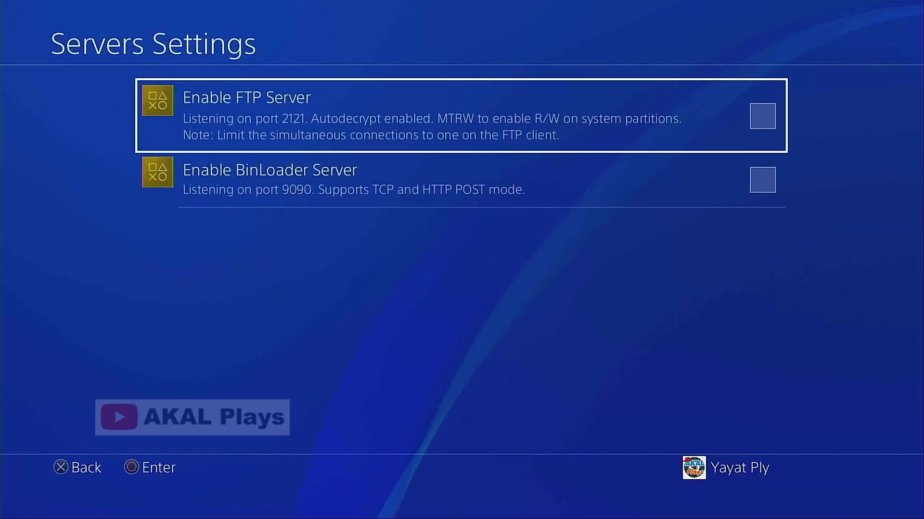
{"action": "key", "text": "Return"}
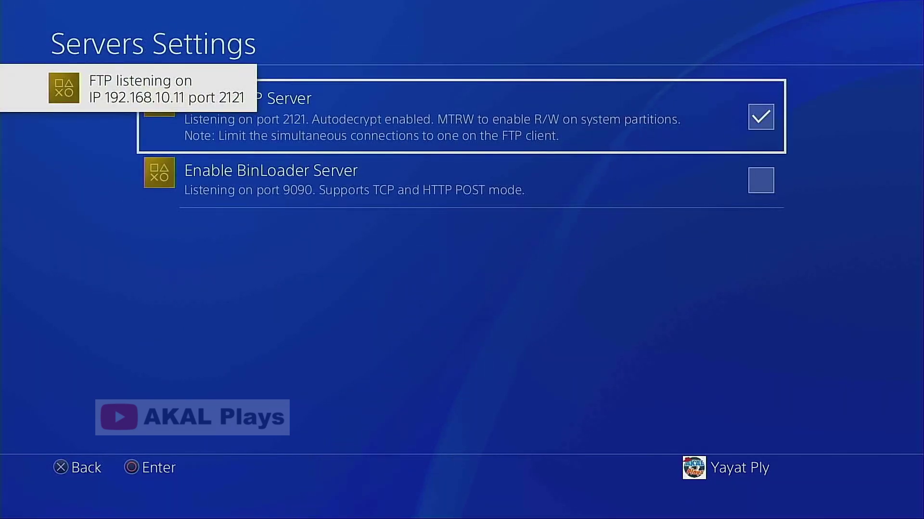
{"action": "key", "text": "Escape"}
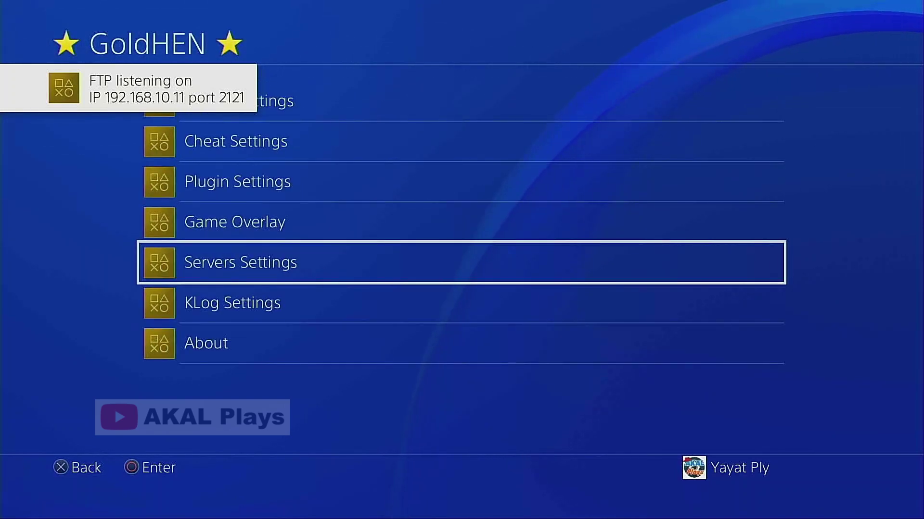
Step: Return to the PS4 home screen and check the title ID on the Resident Evil 4 tile
{"action": "key", "text": "Escape"}
{"action": "key", "text": "Down"}
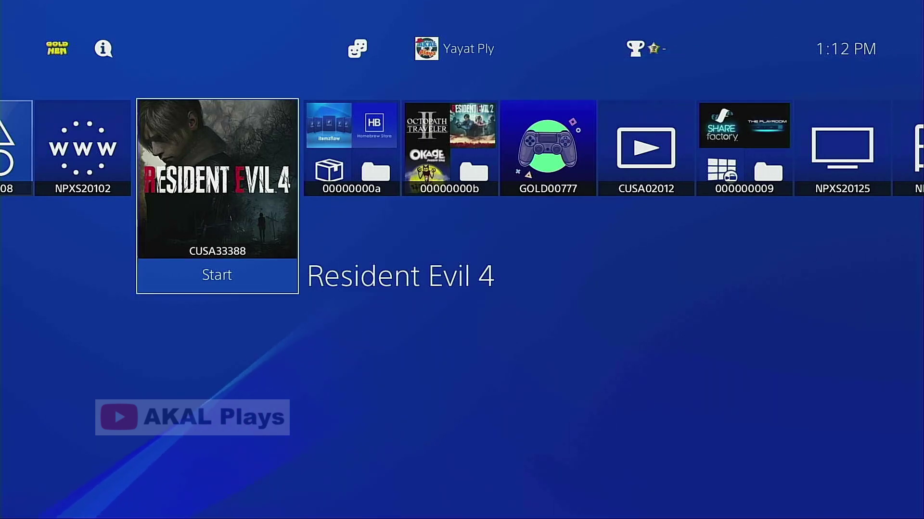
{"action": "key", "text": "Return"}
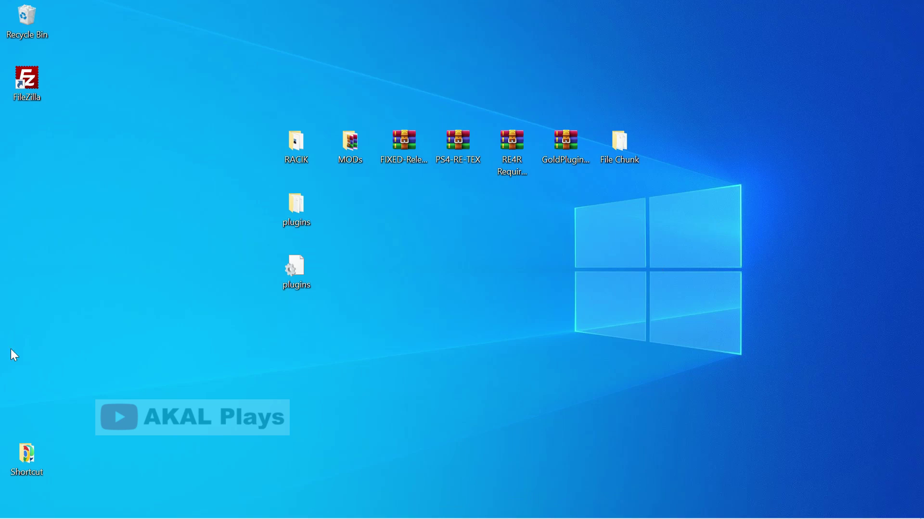
Step: Launch FileZilla on the PC and connect to the PS4 FTP server at host 192.168.10.11, port 2121
{"action": "double_click", "coordinate": [27, 80]}
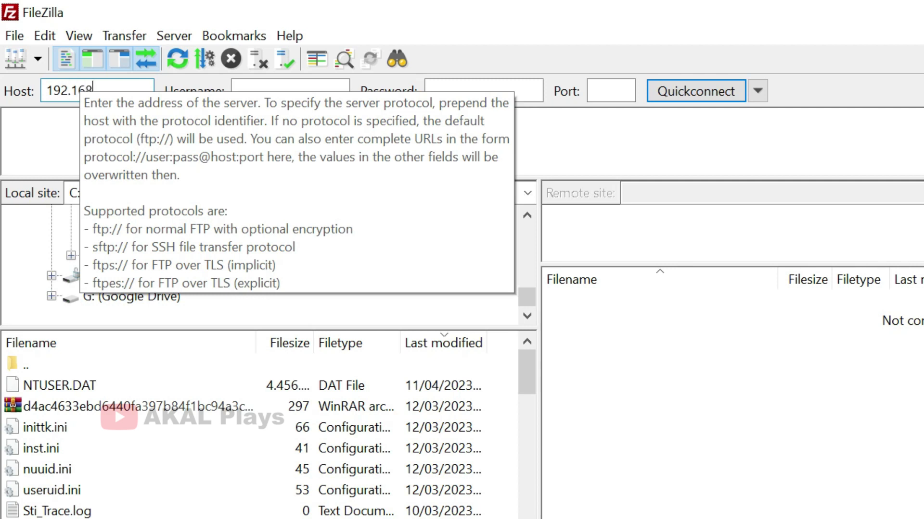
{"action": "type", "text": "0.11"}
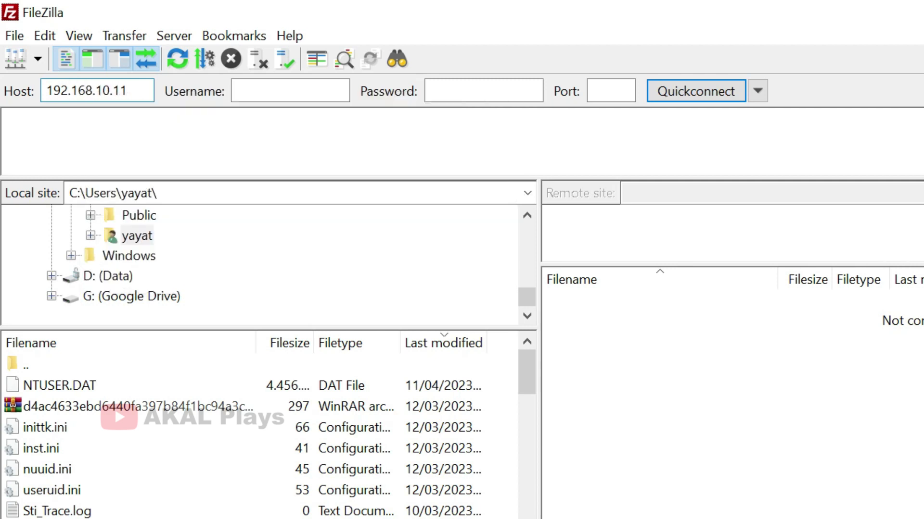
{"action": "left_click", "coordinate": [613, 86]}
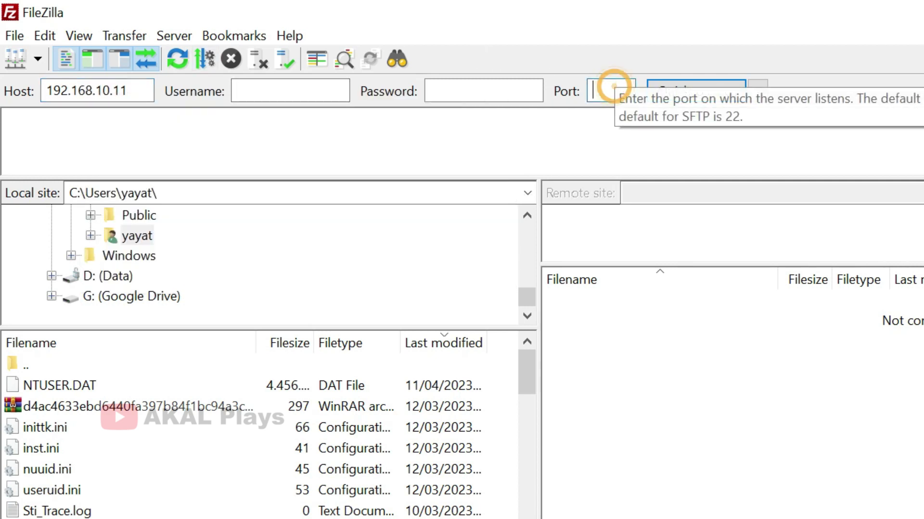
{"action": "type", "text": "2121"}
{"action": "left_click", "coordinate": [666, 95]}
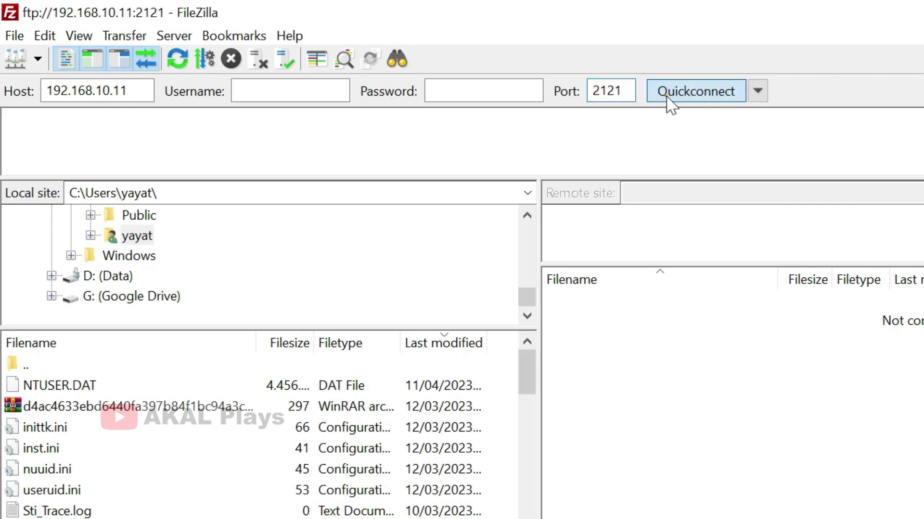
{"action": "left_click", "coordinate": [741, 483]}
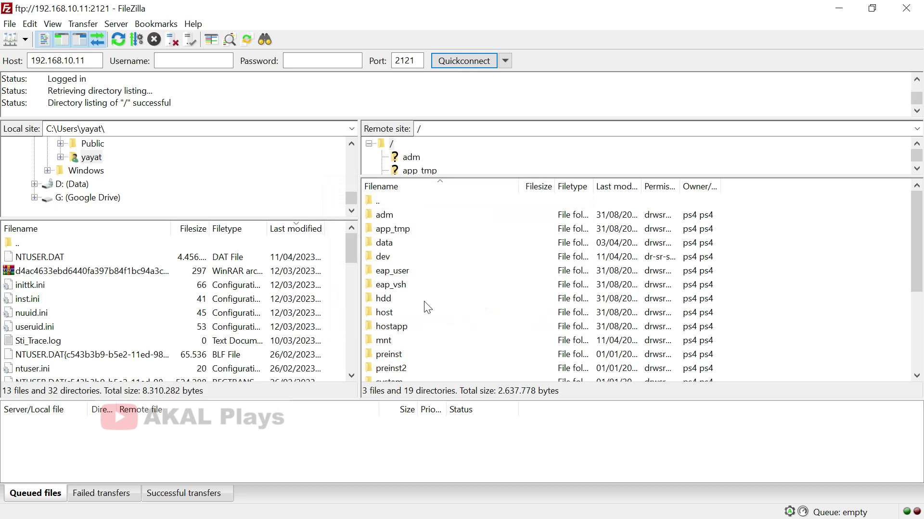
Step: Restore the FileZilla window to a smaller size beside the desktop icons and narrow its local file pane
{"action": "left_click", "coordinate": [873, 10]}
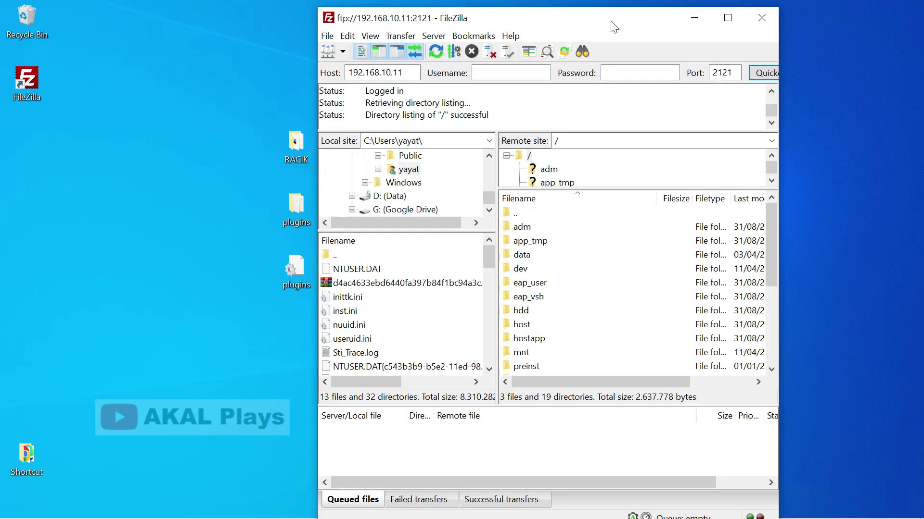
{"action": "left_click_drag", "start_coordinate": [688, 12], "coordinate": [777, 12]}
{"action": "left_click_drag", "start_coordinate": [880, 128], "coordinate": [908, 144]}
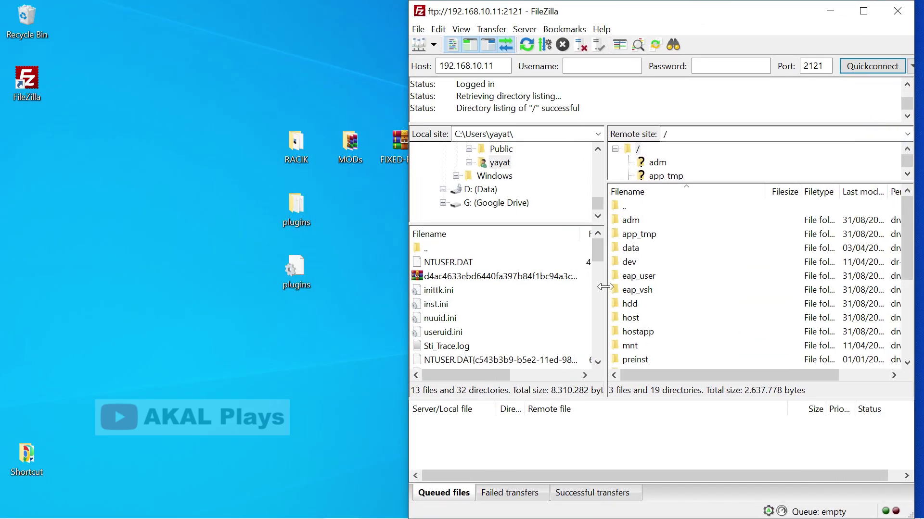
{"action": "left_click_drag", "start_coordinate": [605, 287], "coordinate": [509, 287]}
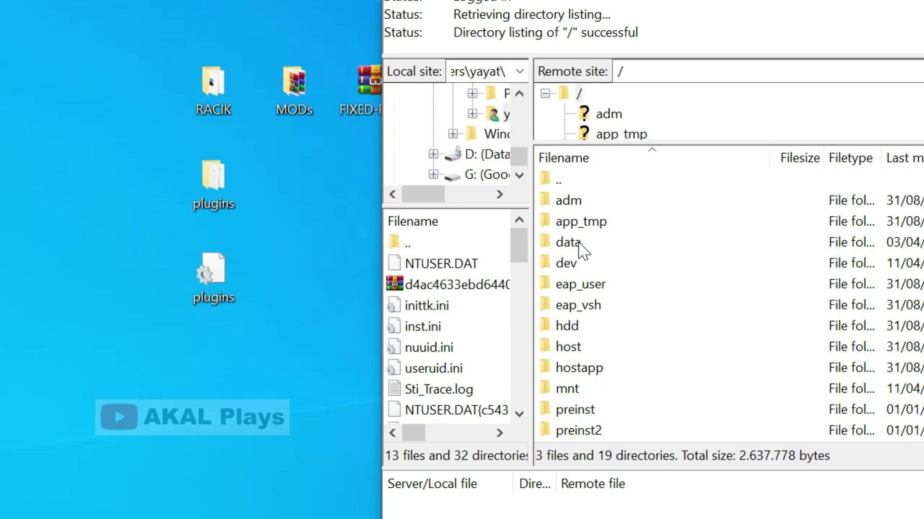
Step: Upload the plugins folder and plugins.ini from the desktop to /data/GoldHEN on the PS4
{"action": "double_click", "coordinate": [579, 244]}
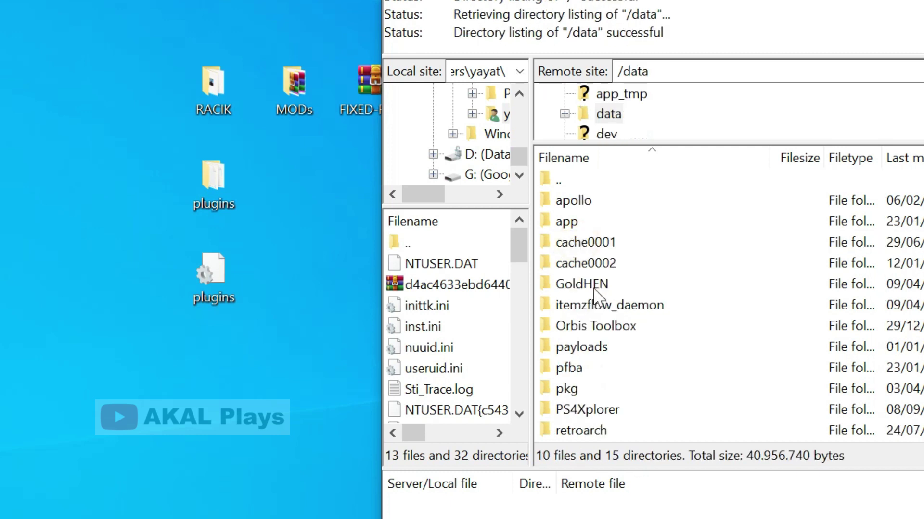
{"action": "left_click", "coordinate": [599, 293]}
{"action": "double_click", "coordinate": [604, 285]}
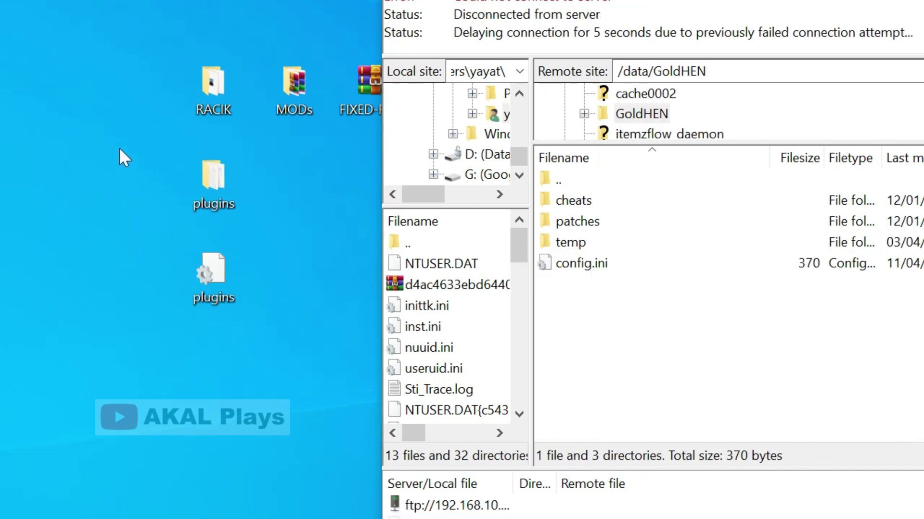
{"action": "left_click_drag", "start_coordinate": [105, 141], "coordinate": [270, 309]}
{"action": "left_click_drag", "start_coordinate": [209, 177], "coordinate": [683, 322]}
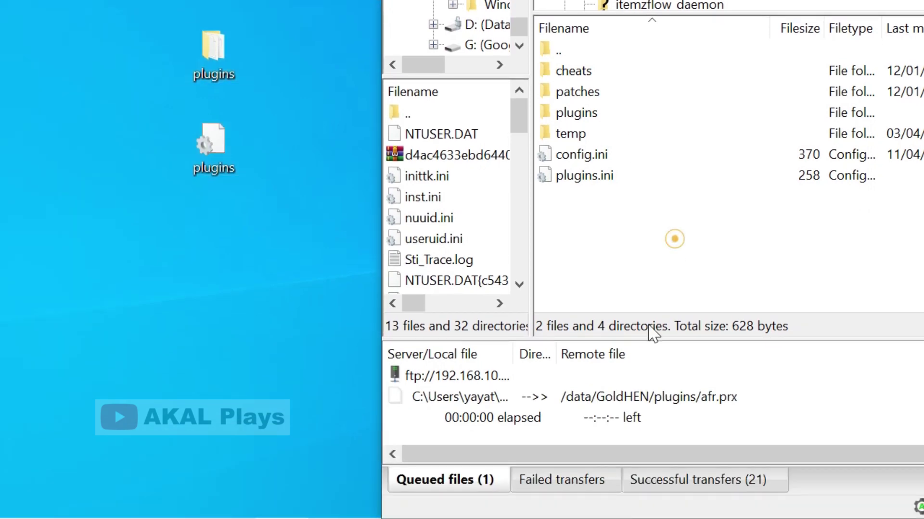
{"action": "left_click", "coordinate": [470, 485]}
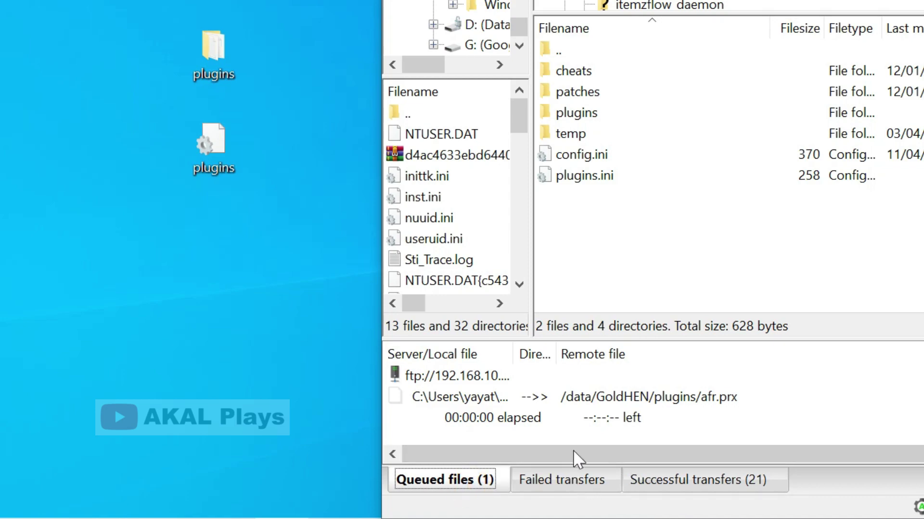
{"action": "left_click", "coordinate": [608, 231]}
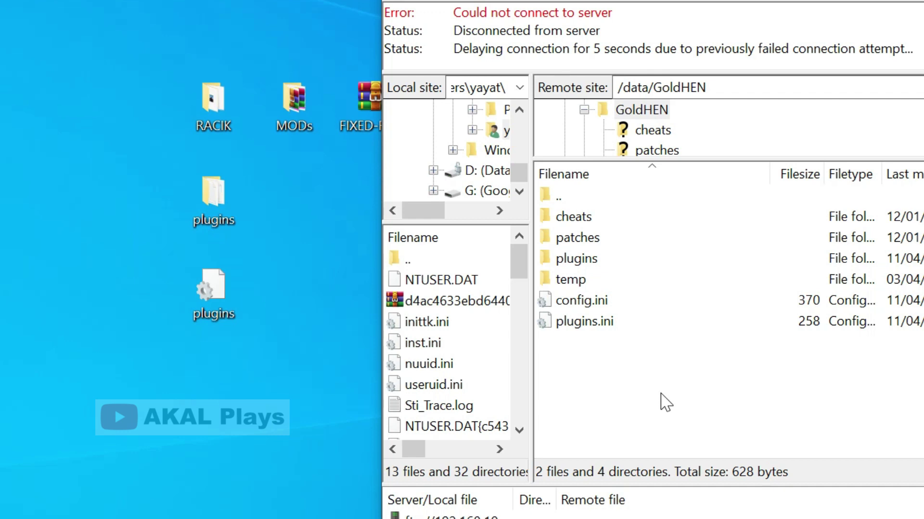
Step: Create a directory named AFR inside /data/GoldHEN on the PS4
{"action": "left_click", "coordinate": [590, 368]}
{"action": "right_click", "coordinate": [600, 375]}
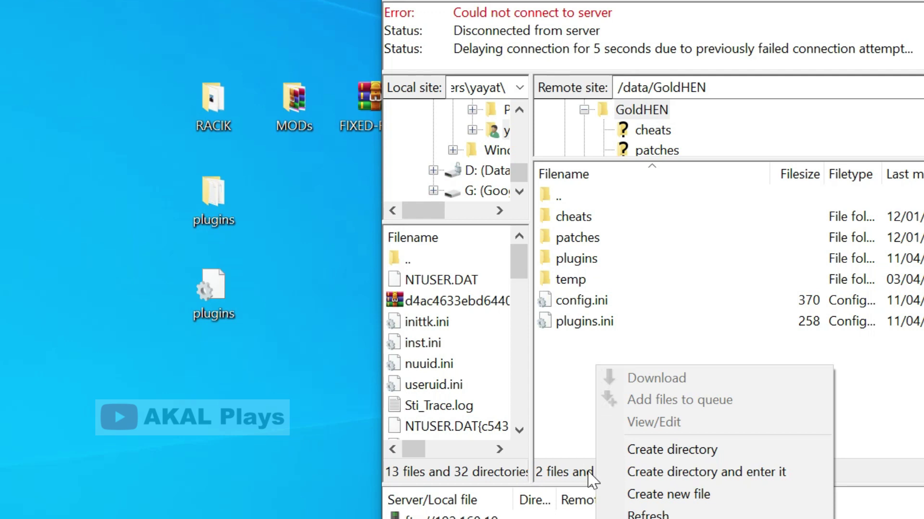
{"action": "left_click", "coordinate": [625, 449]}
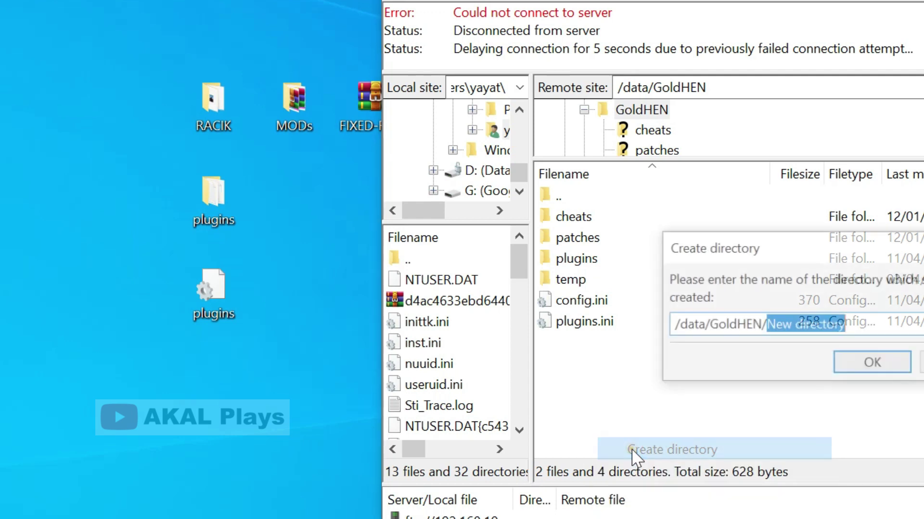
{"action": "type", "text": "AFR"}
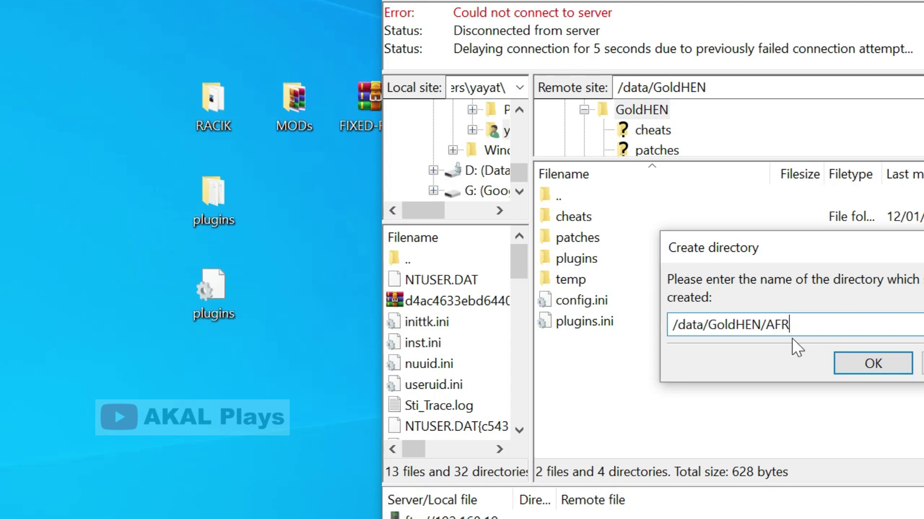
{"action": "left_click", "coordinate": [862, 368]}
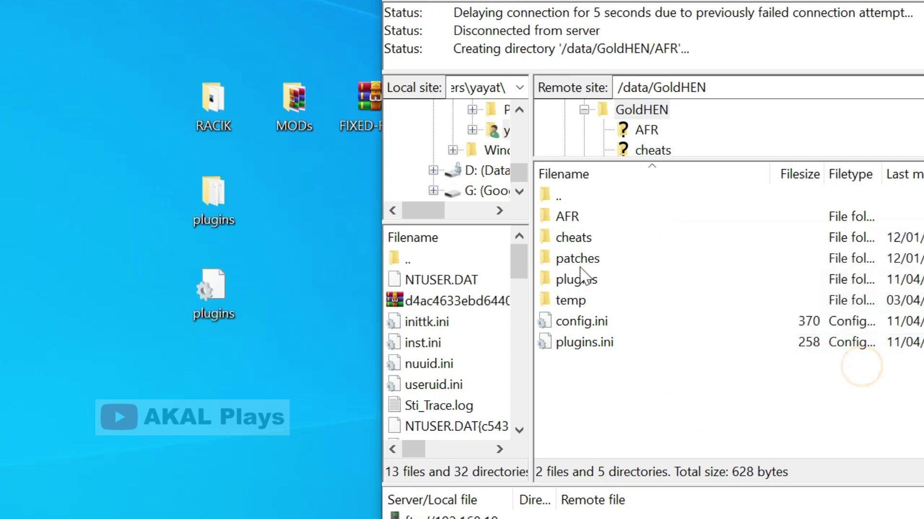
Step: Create a directory named CUSA33388 inside the AFR folder and open it
{"action": "double_click", "coordinate": [568, 217]}
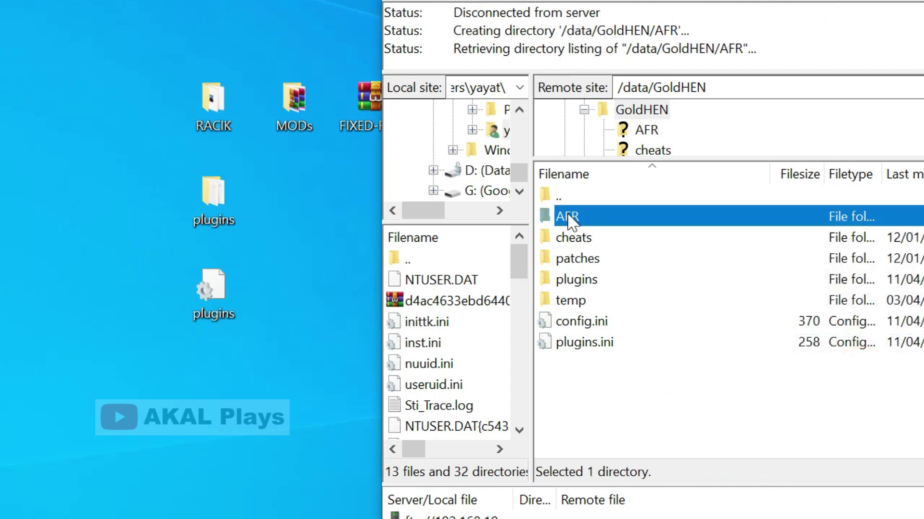
{"action": "right_click", "coordinate": [663, 283]}
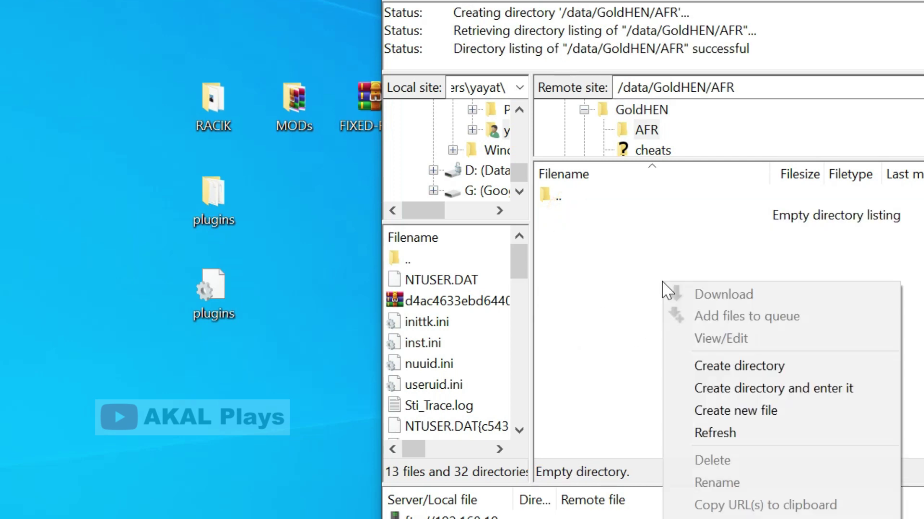
{"action": "left_click", "coordinate": [693, 366]}
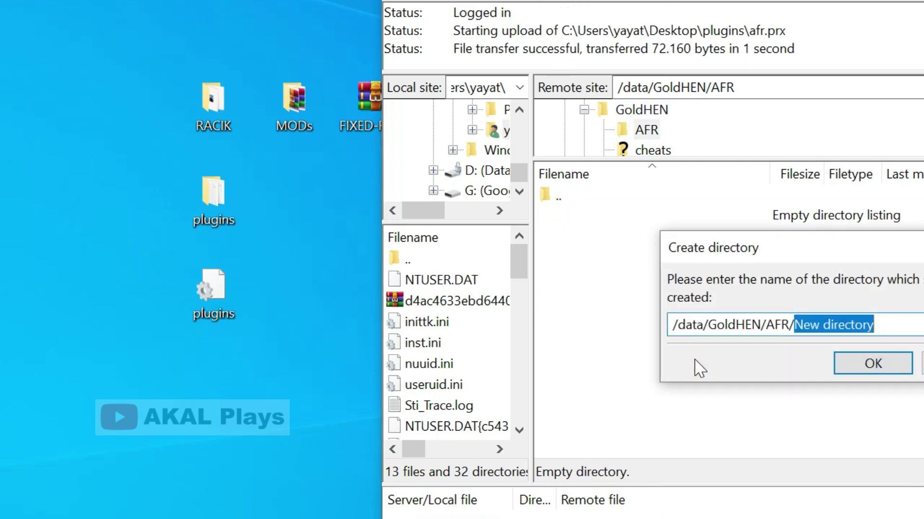
{"action": "key", "text": "BackSpace"}
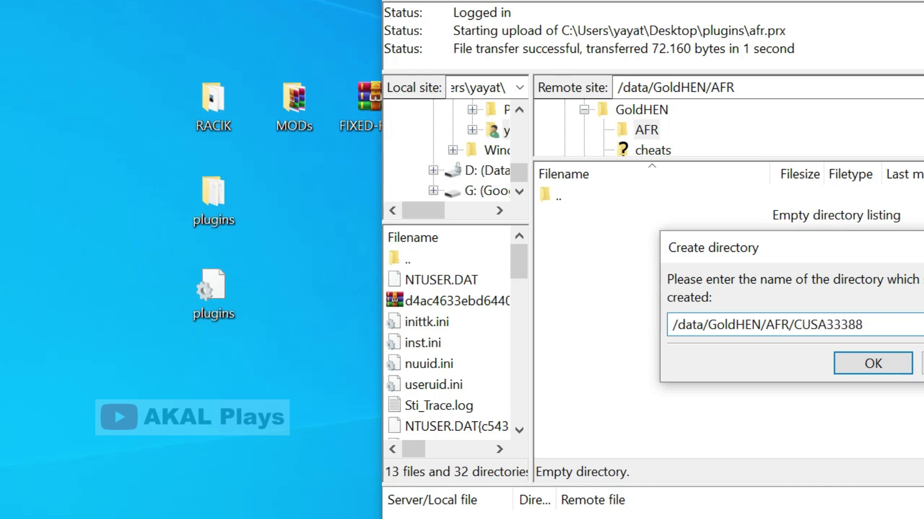
{"action": "left_click", "coordinate": [860, 366]}
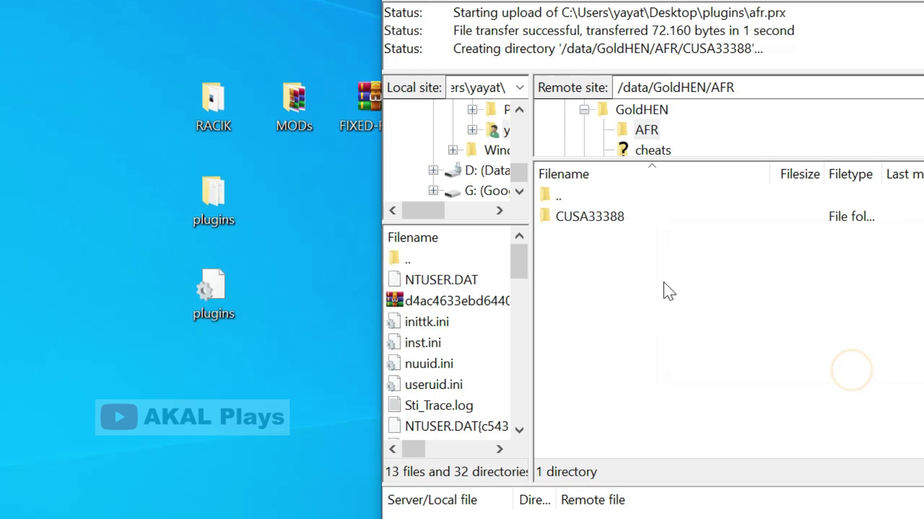
{"action": "double_click", "coordinate": [593, 219]}
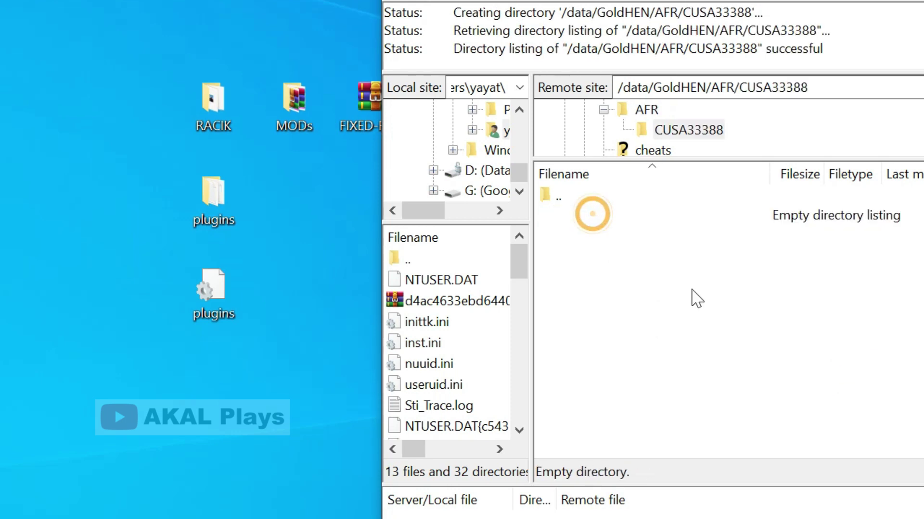
{"action": "left_click", "coordinate": [682, 308]}
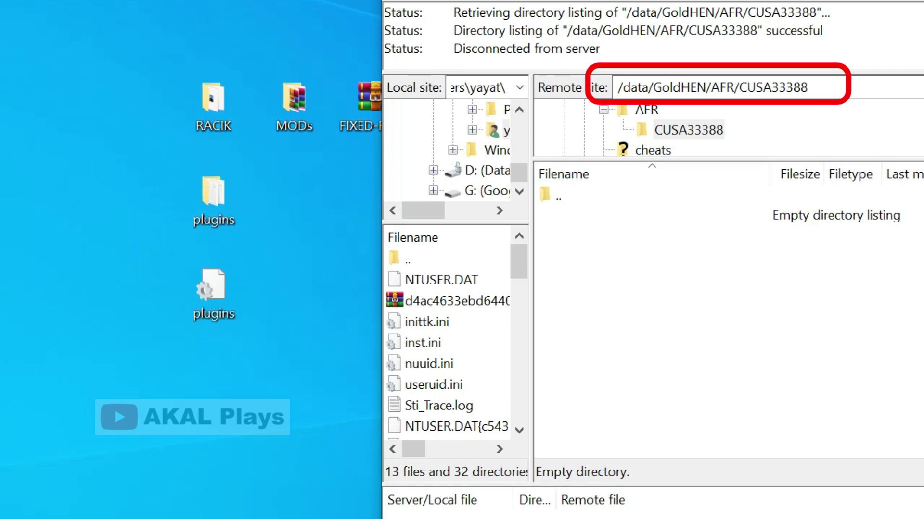
Step: Go to the root of the PS4 file system and open the /mnt/sandbox directory
{"action": "left_click", "coordinate": [680, 87]}
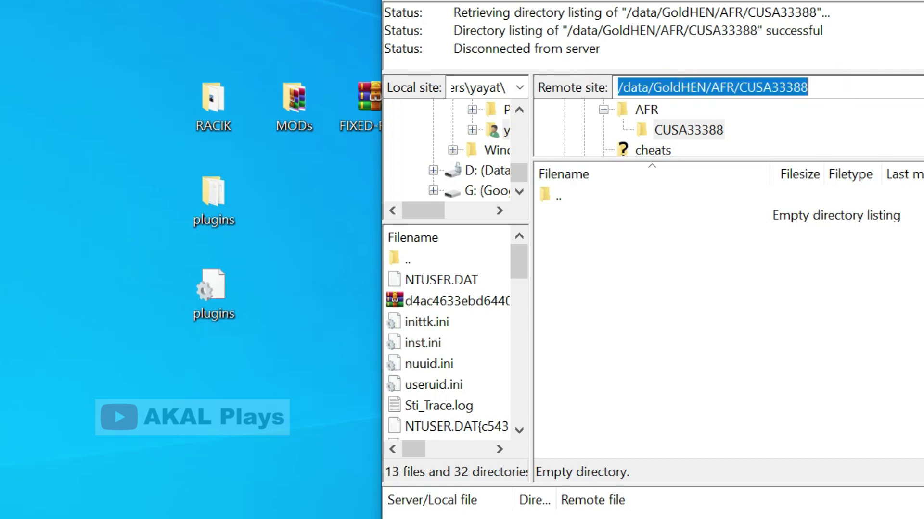
{"action": "type", "text": "/"}
{"action": "key", "text": "Return"}
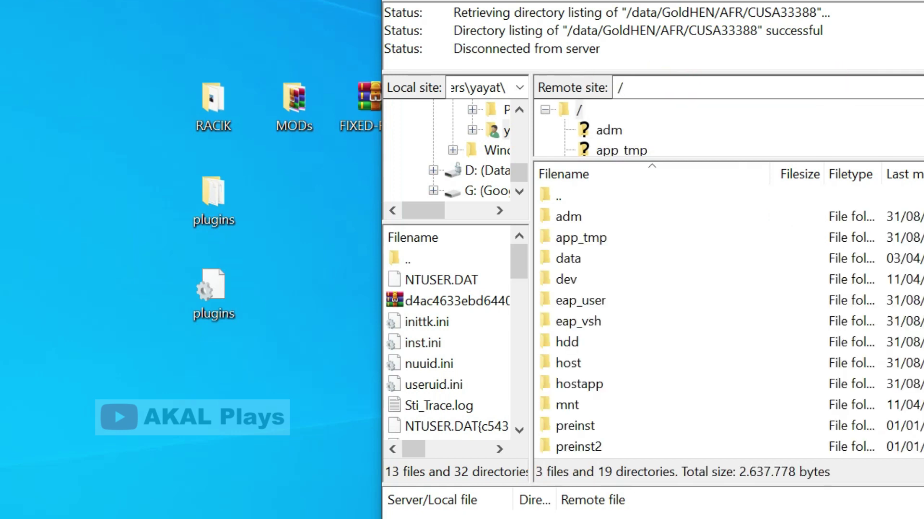
{"action": "left_click", "coordinate": [571, 405]}
{"action": "double_click", "coordinate": [571, 405]}
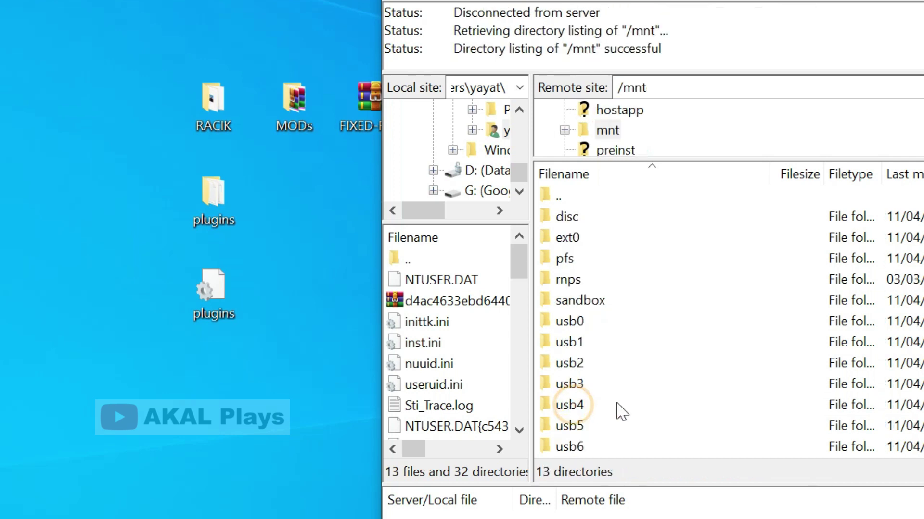
{"action": "scroll", "coordinate": [630, 385], "scroll_direction": "down", "scroll_amount": 1}
{"action": "left_click", "coordinate": [586, 279]}
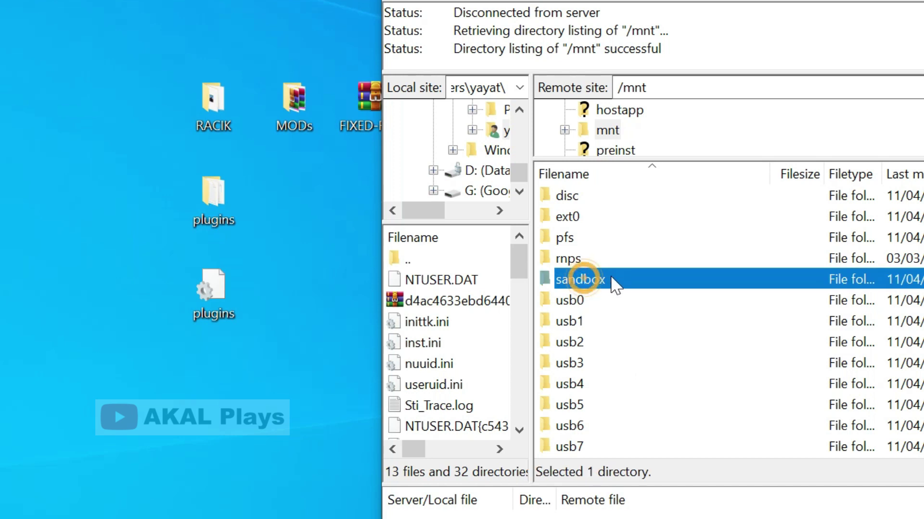
{"action": "double_click", "coordinate": [618, 280]}
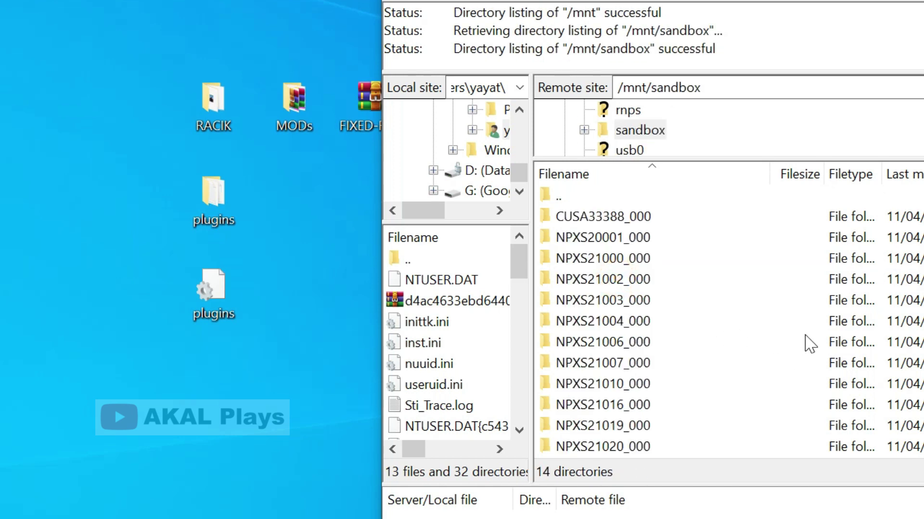
Step: Open the pfsmnt folder and its CUSA33388-app0 subfolder on the PS4
{"action": "scroll", "coordinate": [717, 358], "scroll_direction": "down", "scroll_amount": 1}
{"action": "left_click", "coordinate": [623, 440]}
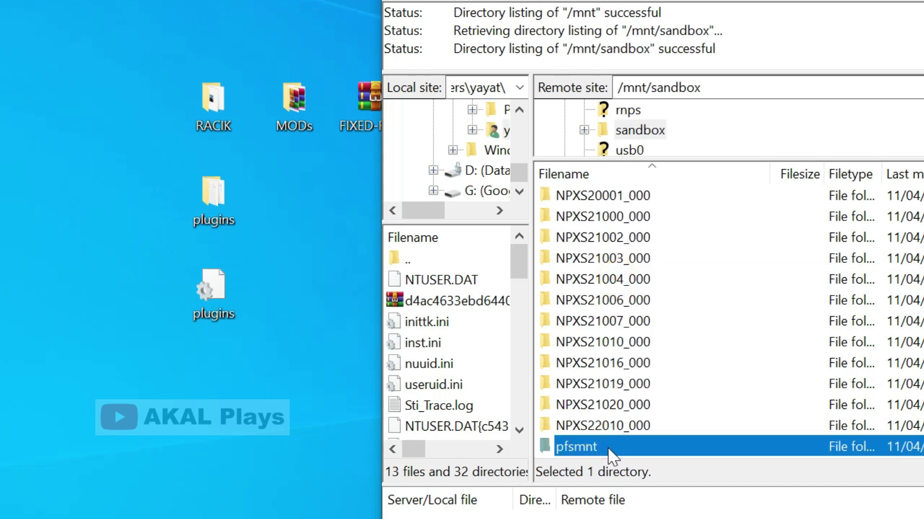
{"action": "double_click", "coordinate": [610, 448]}
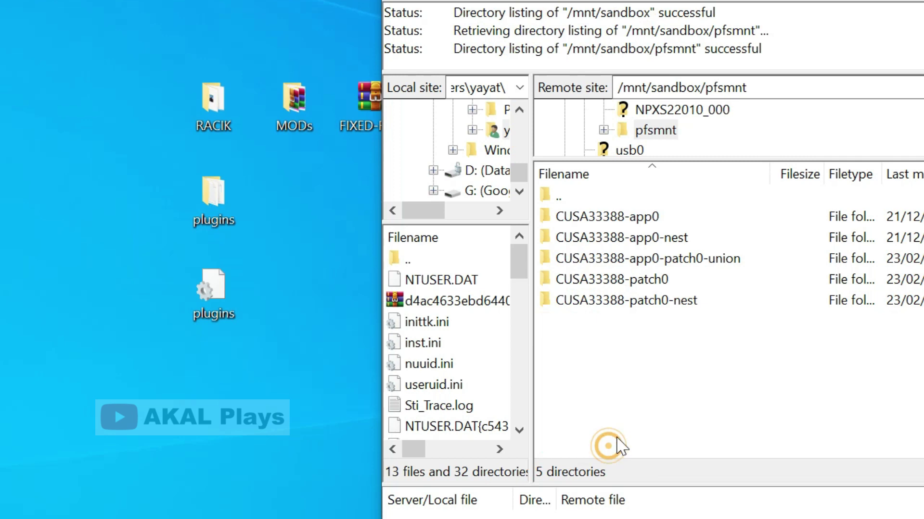
{"action": "left_click", "coordinate": [622, 222]}
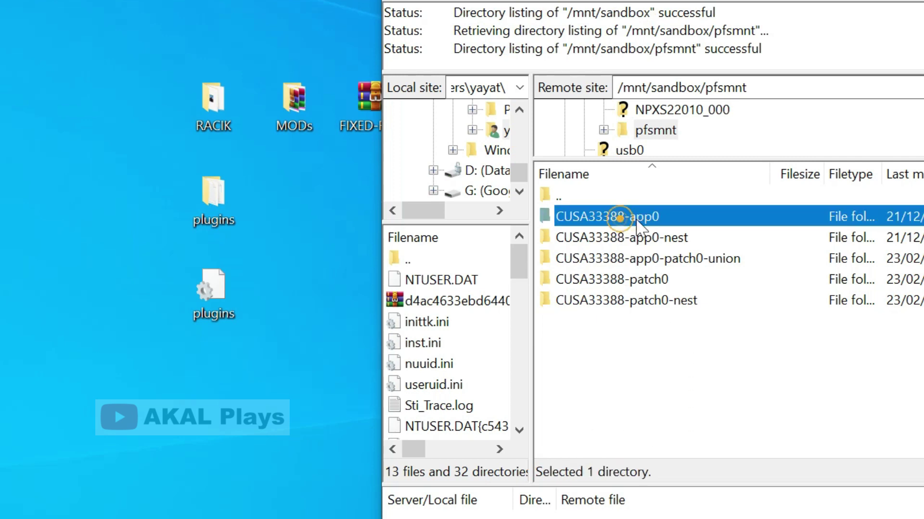
{"action": "double_click", "coordinate": [658, 217]}
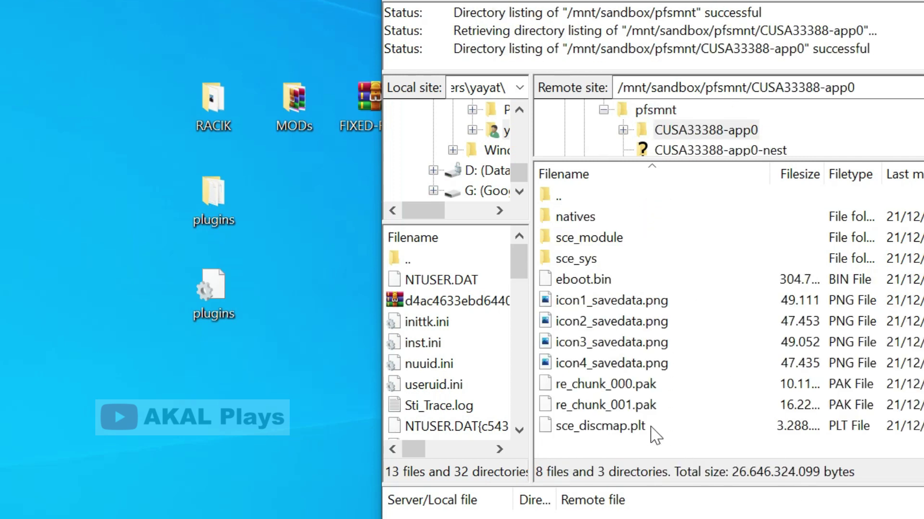
Step: Download re_chunk_000.pak and re_chunk_001.pak from CUSA33388-app0 to the PC desktop and check both files there
{"action": "left_click", "coordinate": [624, 385]}
{"action": "left_click", "coordinate": [645, 410], "text": "shift"}
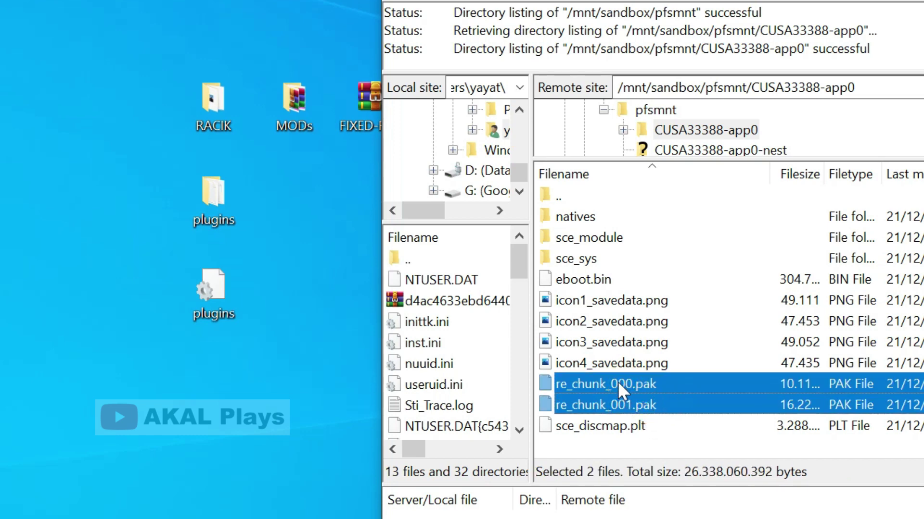
{"action": "left_click_drag", "start_coordinate": [618, 382], "coordinate": [0, 239]}
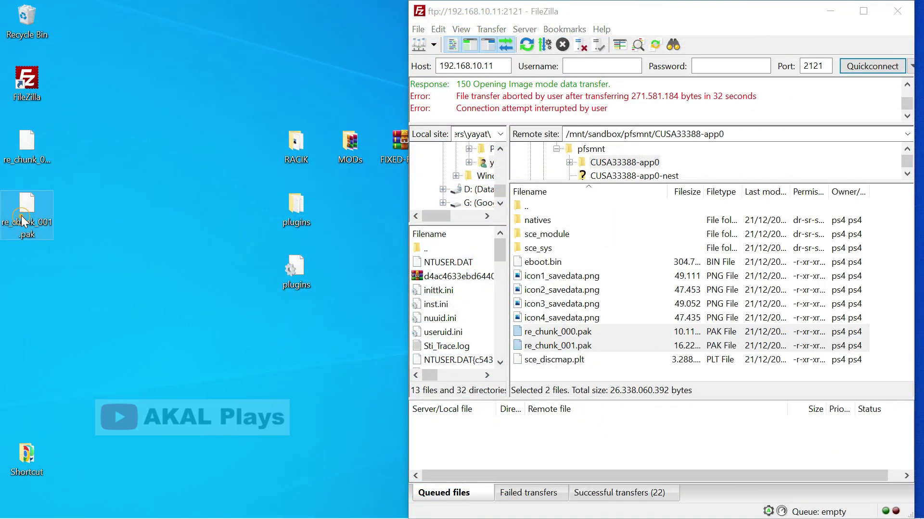
{"action": "left_click", "coordinate": [22, 215]}
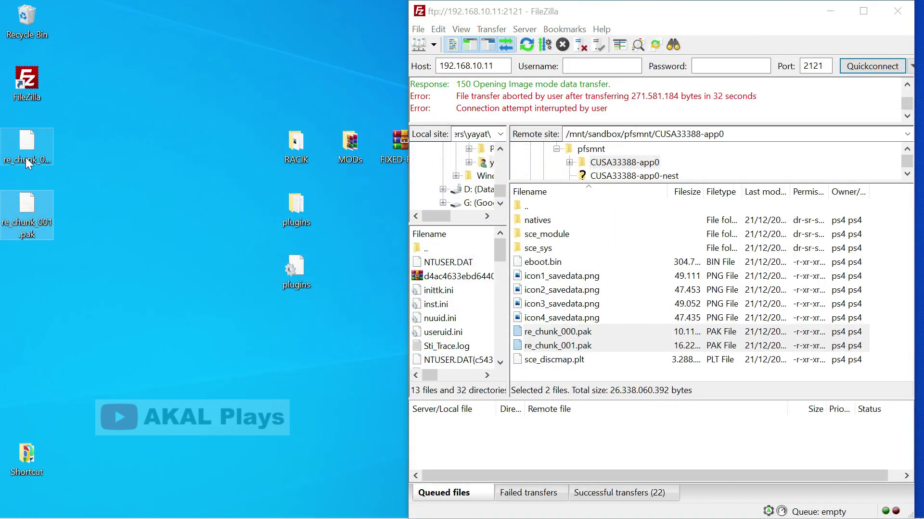
{"action": "left_click", "coordinate": [26, 157]}
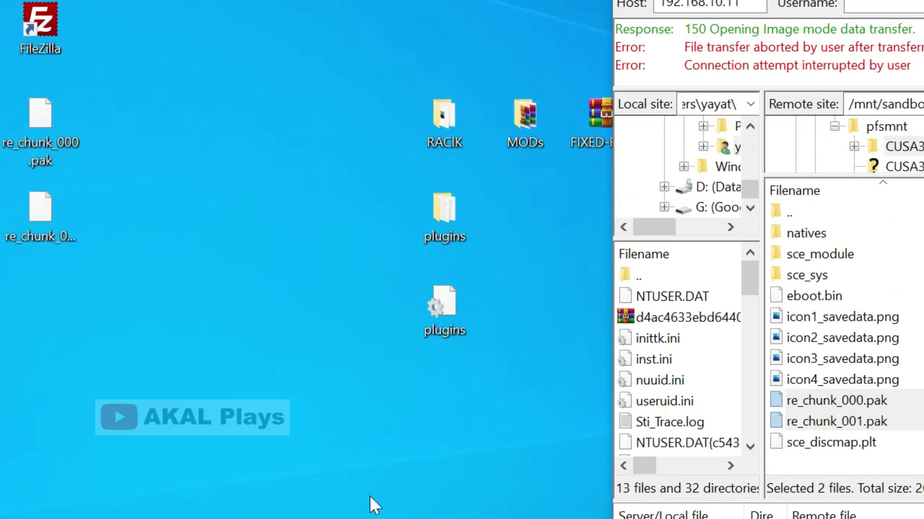
Step: Minimize FileZilla and move re_chunk_000.pak and re_chunk_001.pak from the desktop into the RACIK folder
{"action": "left_click", "coordinate": [371, 518]}
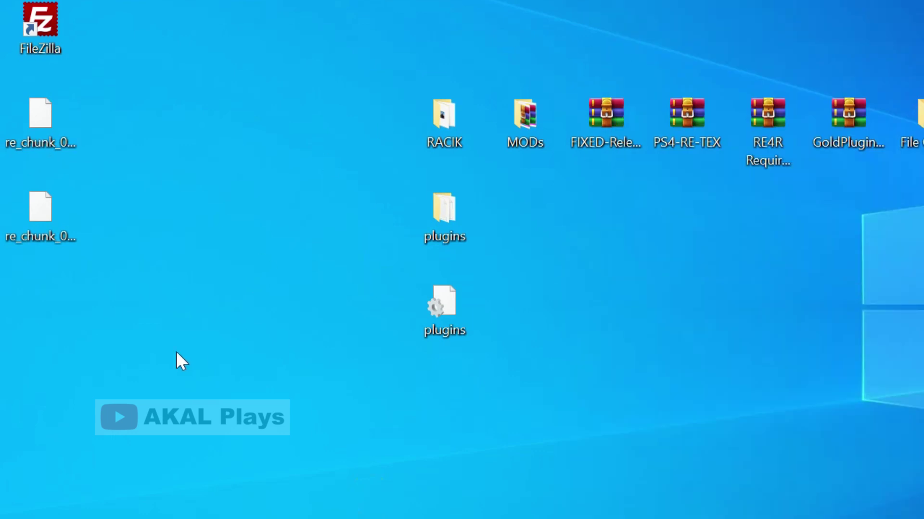
{"action": "left_click_drag", "start_coordinate": [112, 302], "coordinate": [45, 125]}
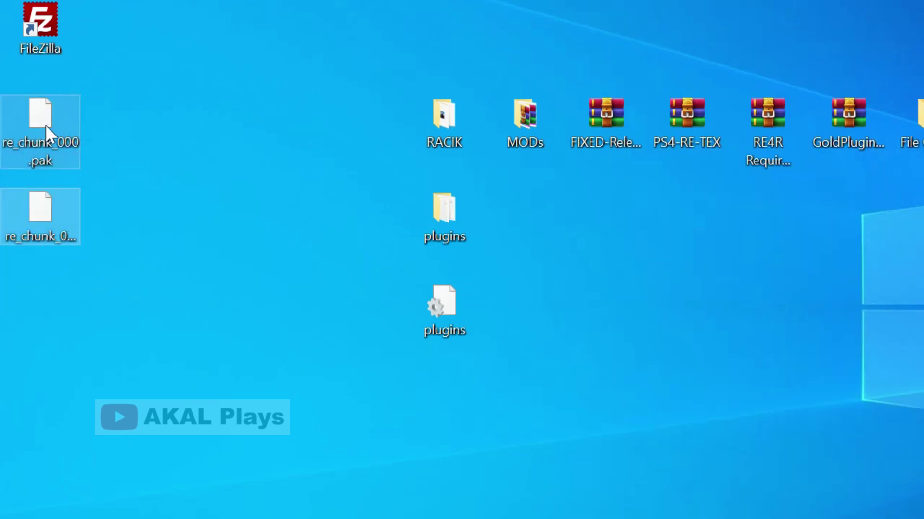
{"action": "right_click", "coordinate": [45, 125]}
{"action": "left_click", "coordinate": [109, 411]}
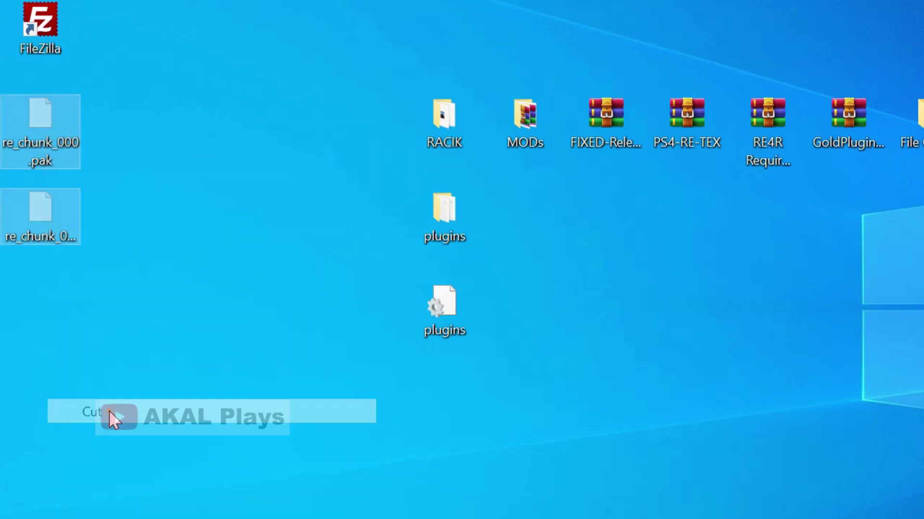
{"action": "double_click", "coordinate": [447, 123]}
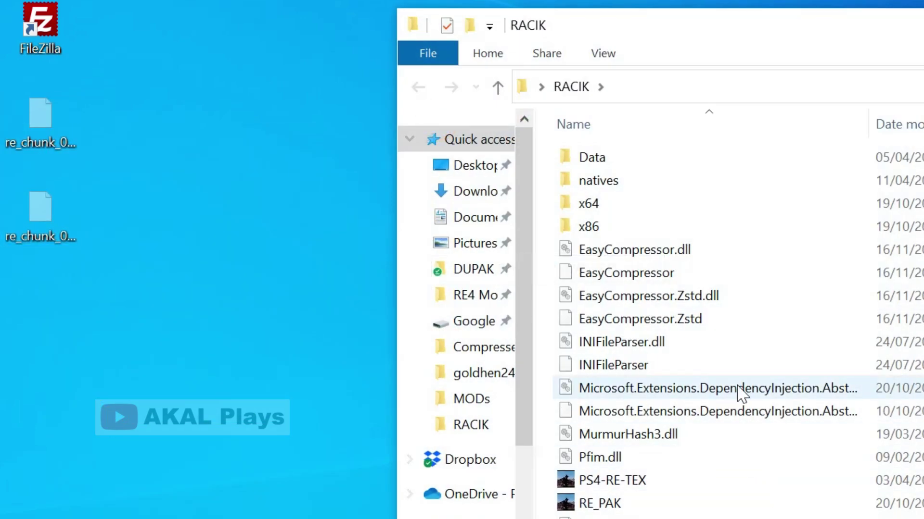
{"action": "right_click", "coordinate": [741, 390]}
{"action": "left_click", "coordinate": [808, 138]}
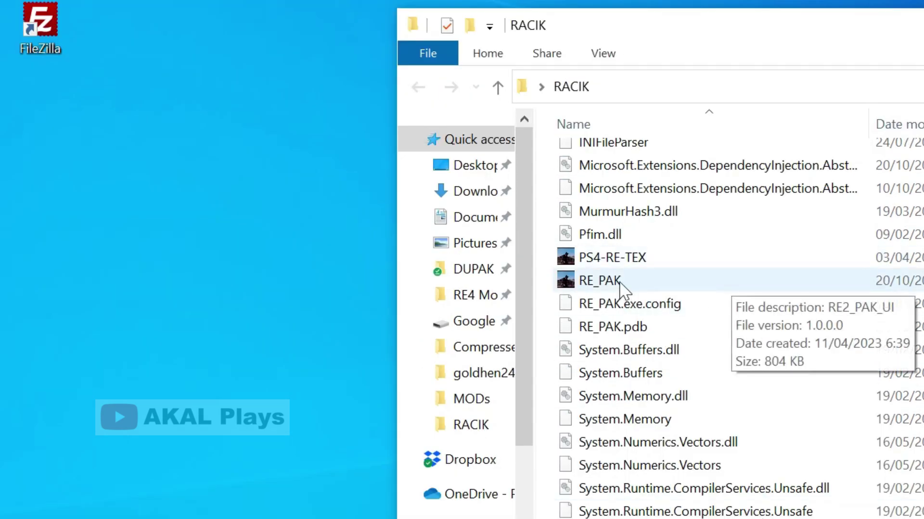
Step: Launch RE_PAK from the RACIK folder, choose Resident Evil 3 as the game, and move the RE Pack window aside
{"action": "left_click", "coordinate": [619, 159]}
{"action": "double_click", "coordinate": [652, 284]}
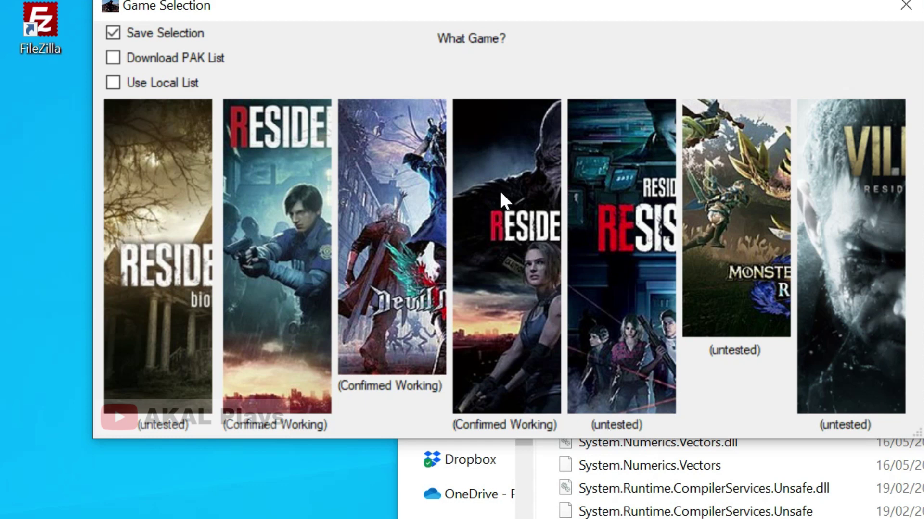
{"action": "left_click", "coordinate": [503, 209]}
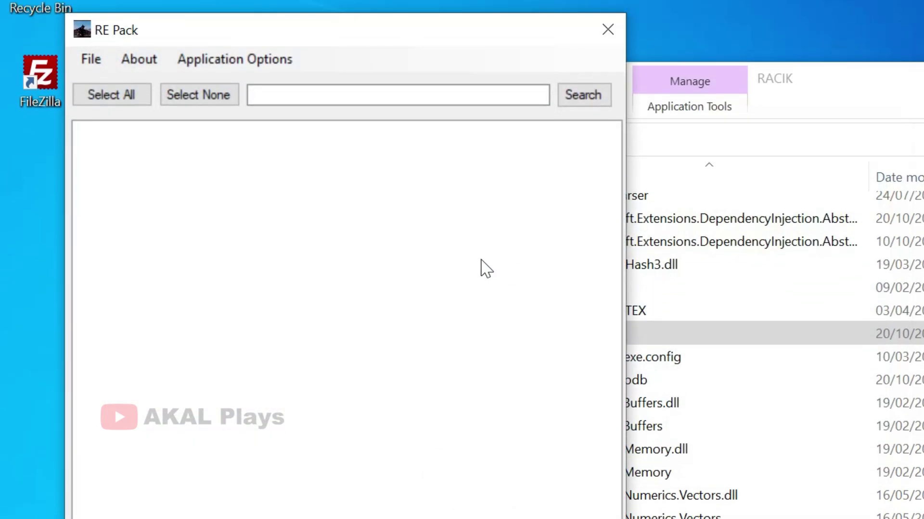
{"action": "left_click_drag", "start_coordinate": [274, 31], "coordinate": [552, 42]}
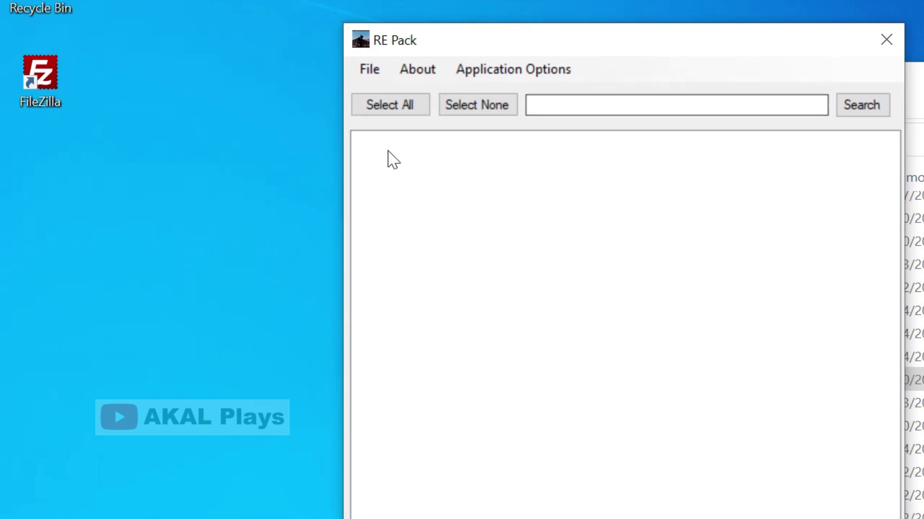
Step: Open the PAK Creator and load re_chunk_000.pak and re_chunk_001.pak from the RACIK folder
{"action": "left_click", "coordinate": [374, 70]}
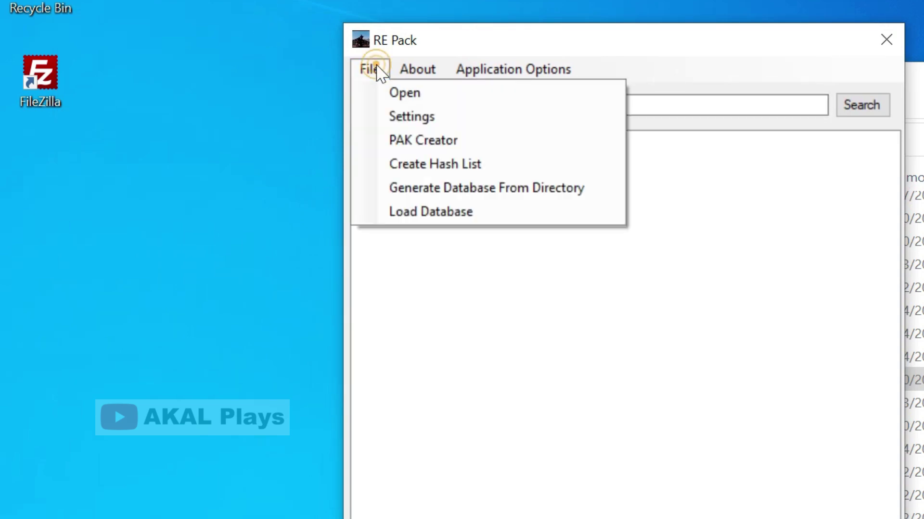
{"action": "left_click", "coordinate": [446, 144]}
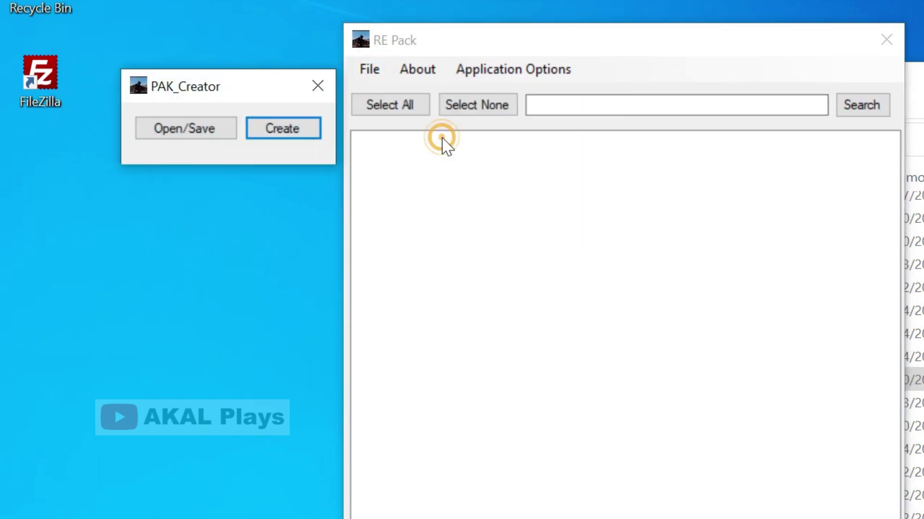
{"action": "left_click", "coordinate": [188, 129]}
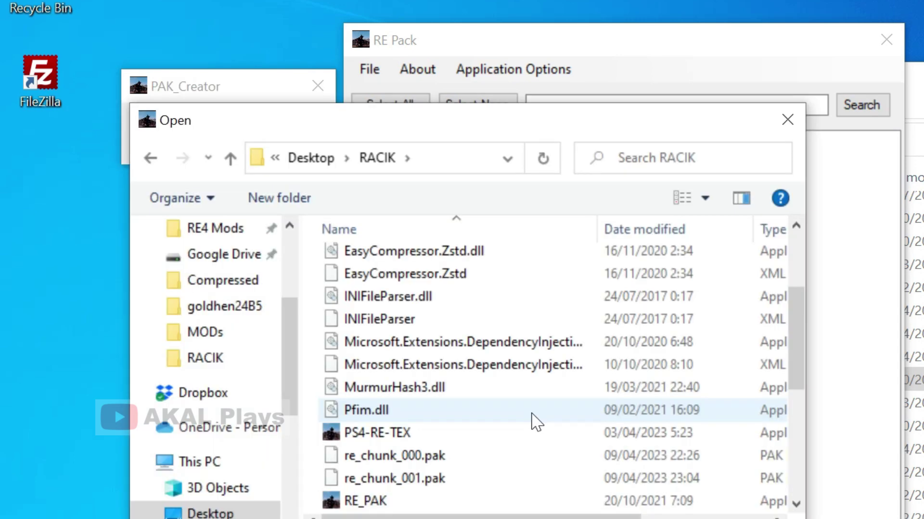
{"action": "scroll", "coordinate": [534, 419], "scroll_direction": "down", "scroll_amount": 1}
{"action": "left_click", "coordinate": [435, 388]}
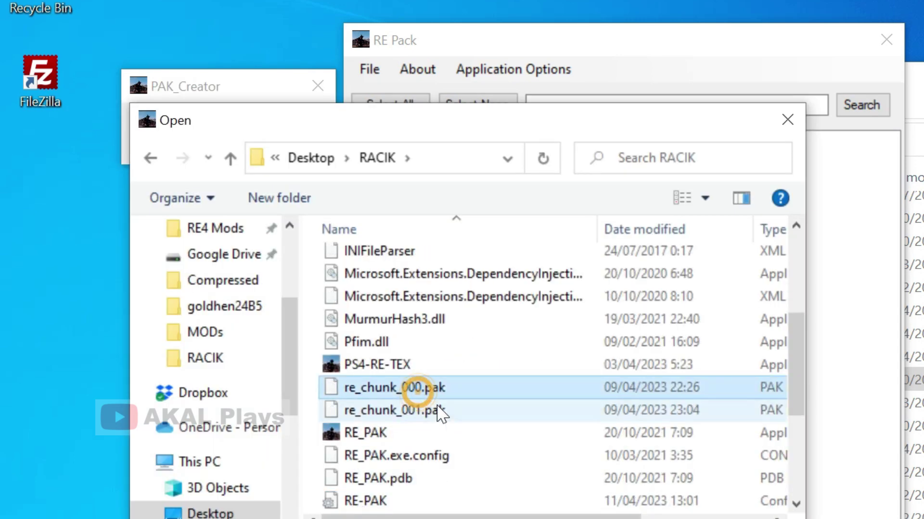
{"action": "left_click", "coordinate": [437, 412], "text": "shift"}
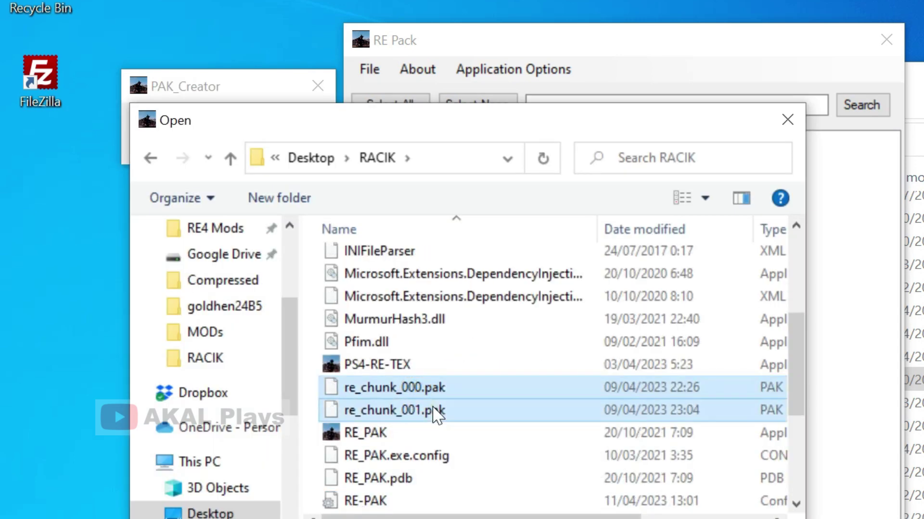
{"action": "left_click", "coordinate": [484, 394]}
{"action": "left_click", "coordinate": [462, 348], "text": "shift"}
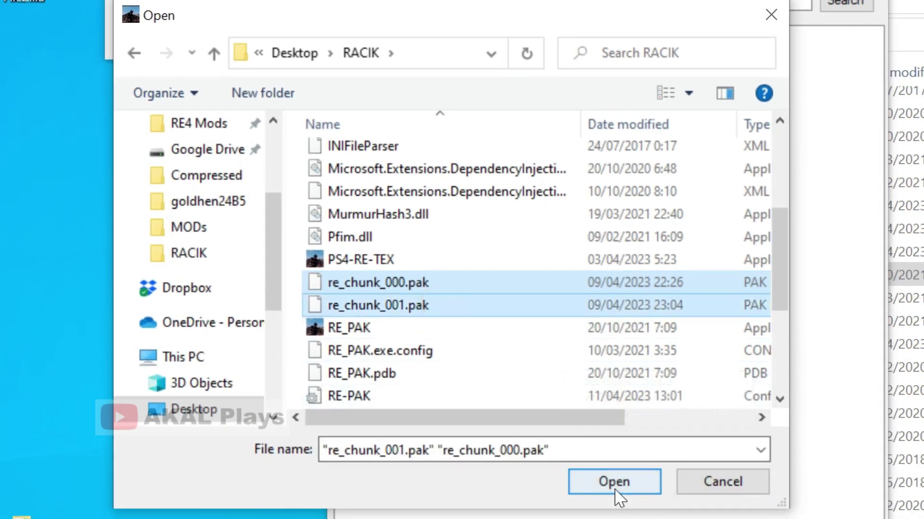
{"action": "left_click", "coordinate": [616, 484]}
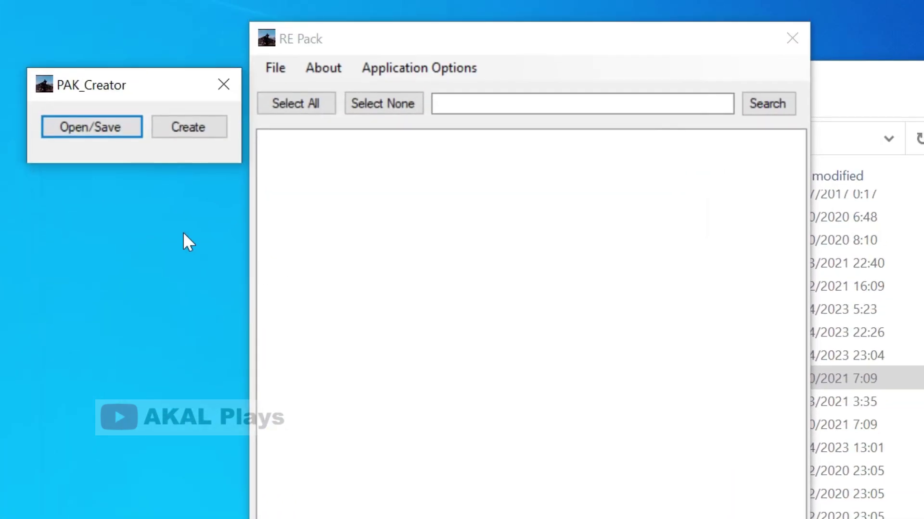
Step: Create the patch PAK files from the loaded chunks, then close the PAK Creator and RE Pack
{"action": "left_click", "coordinate": [188, 128]}
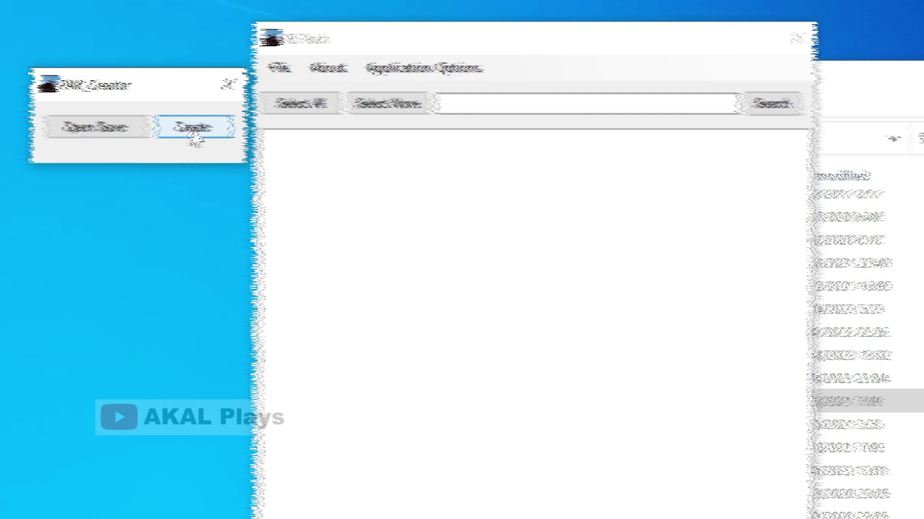
{"action": "left_click", "coordinate": [187, 128]}
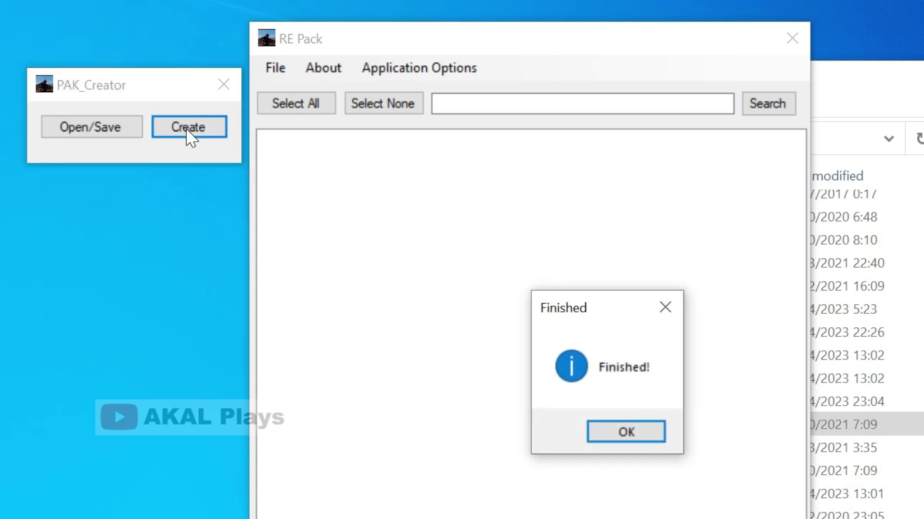
{"action": "left_click", "coordinate": [628, 434]}
{"action": "left_click", "coordinate": [224, 86]}
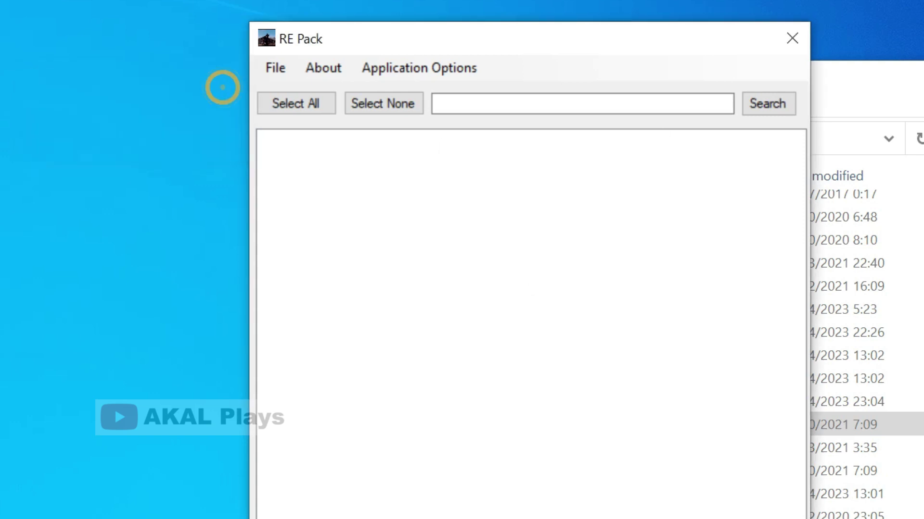
{"action": "left_click", "coordinate": [792, 37]}
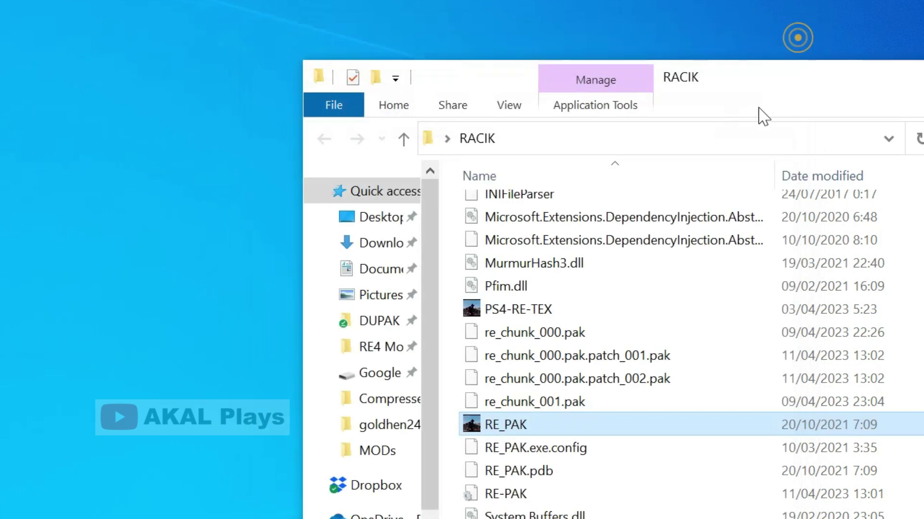
Step: Check re_chunk_000.pak.patch_001.pak and re_chunk_000.pak.patch_002.pak in the RACIK folder and move its window aside
{"action": "left_click", "coordinate": [650, 356]}
{"action": "left_click", "coordinate": [646, 380], "text": "ctrl"}
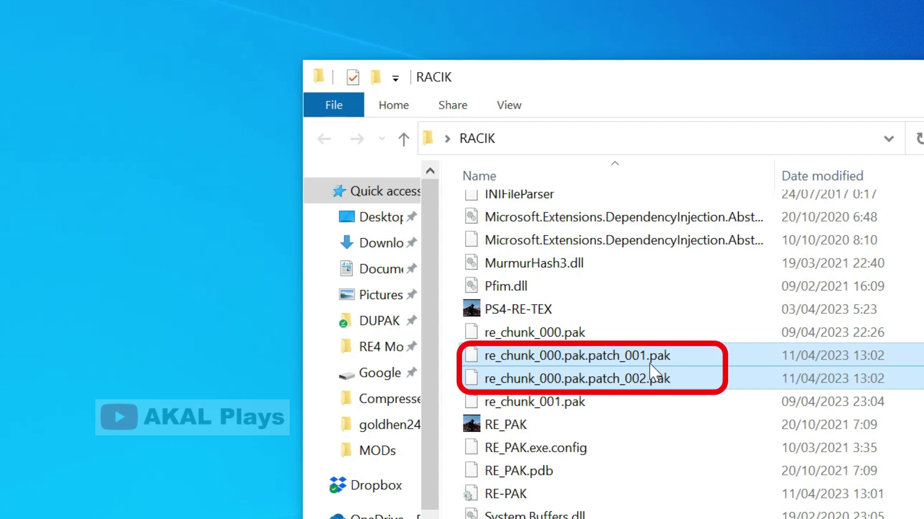
{"action": "left_click", "coordinate": [613, 380]}
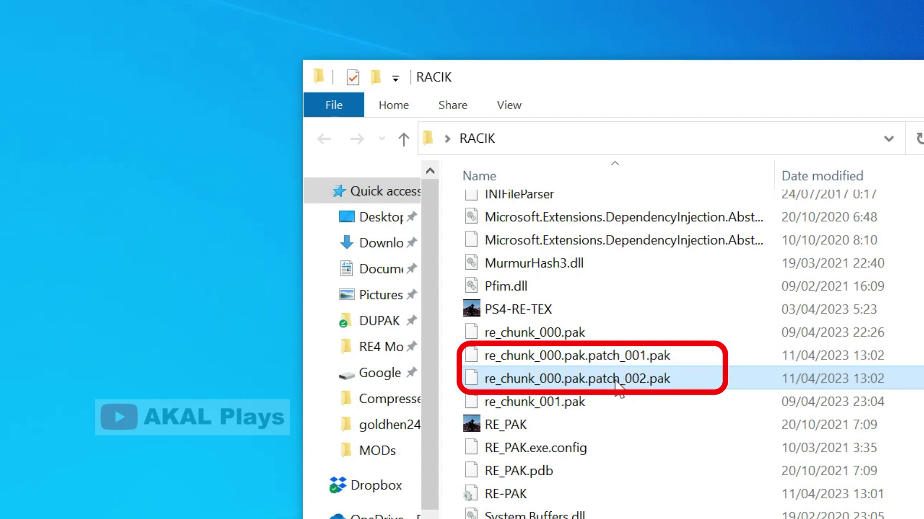
{"action": "left_click", "coordinate": [598, 360]}
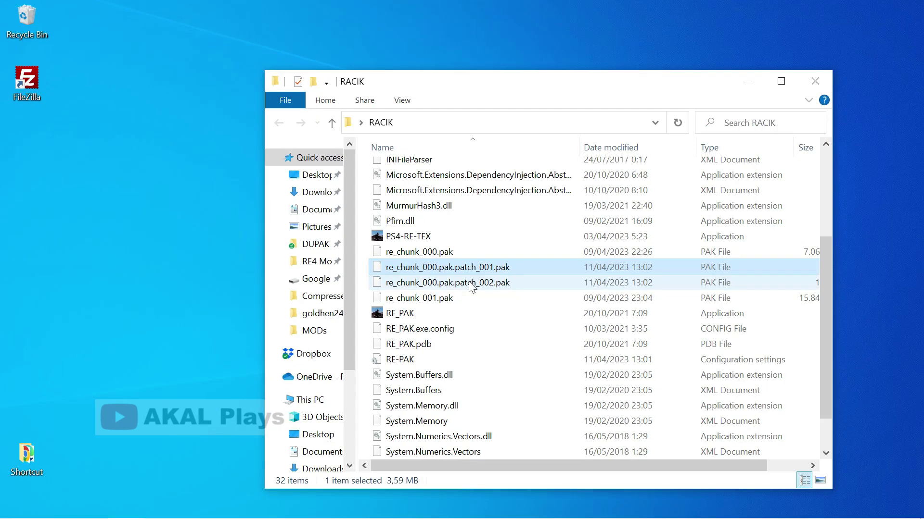
{"action": "left_click_drag", "start_coordinate": [560, 85], "coordinate": [286, 44]}
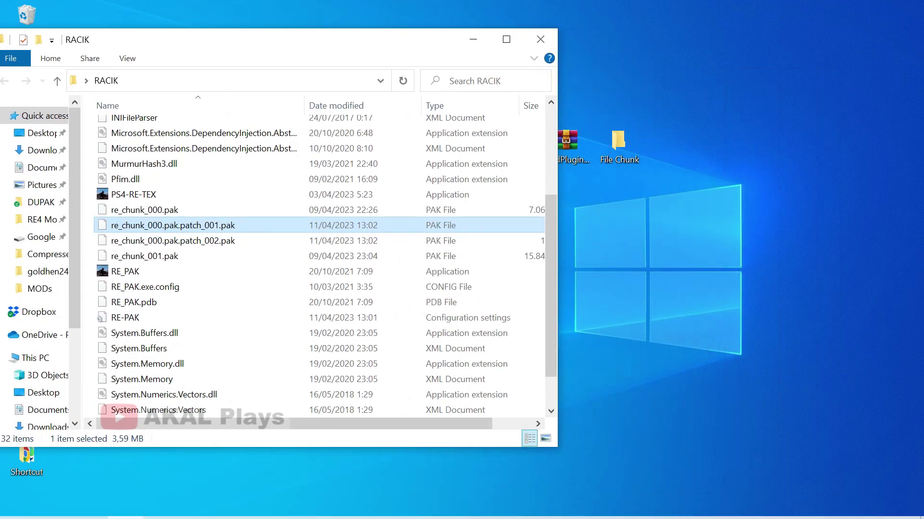
Step: Switch to FileZilla and navigate the remote site from the root to /data/GoldHEN/AFR/CUSA33388
{"action": "left_click", "coordinate": [351, 506]}
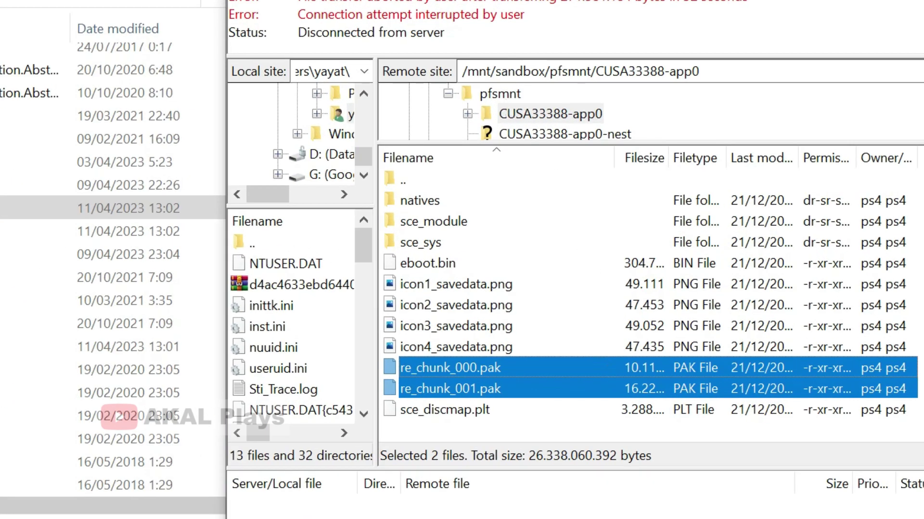
{"action": "left_click", "coordinate": [584, 166]}
{"action": "type", "text": "/"}
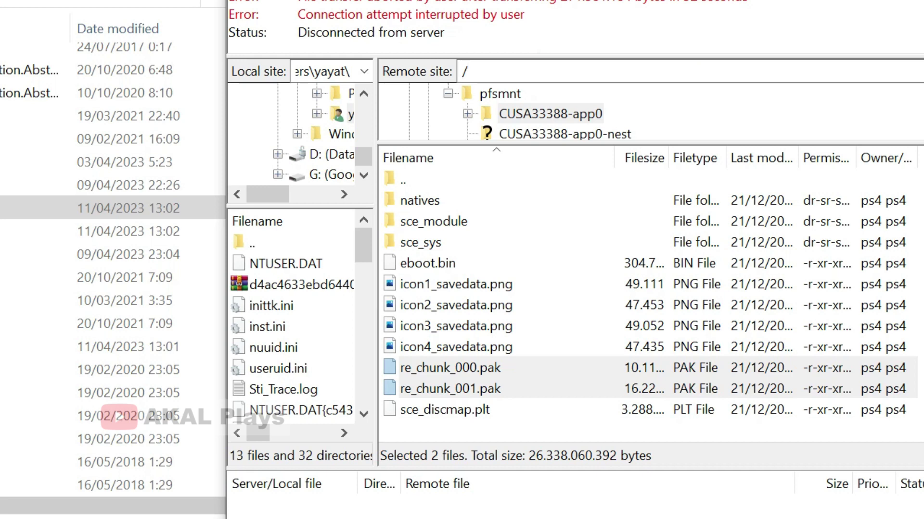
{"action": "key", "text": "Return"}
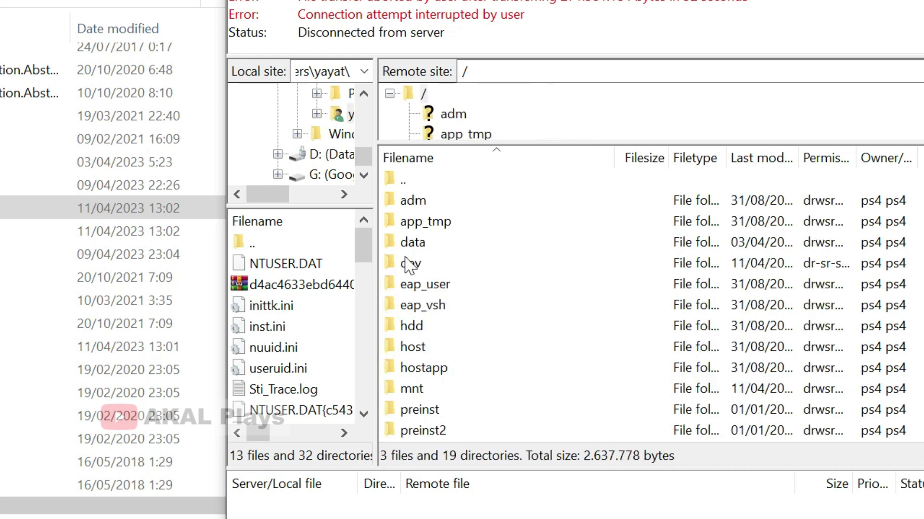
{"action": "double_click", "coordinate": [407, 243]}
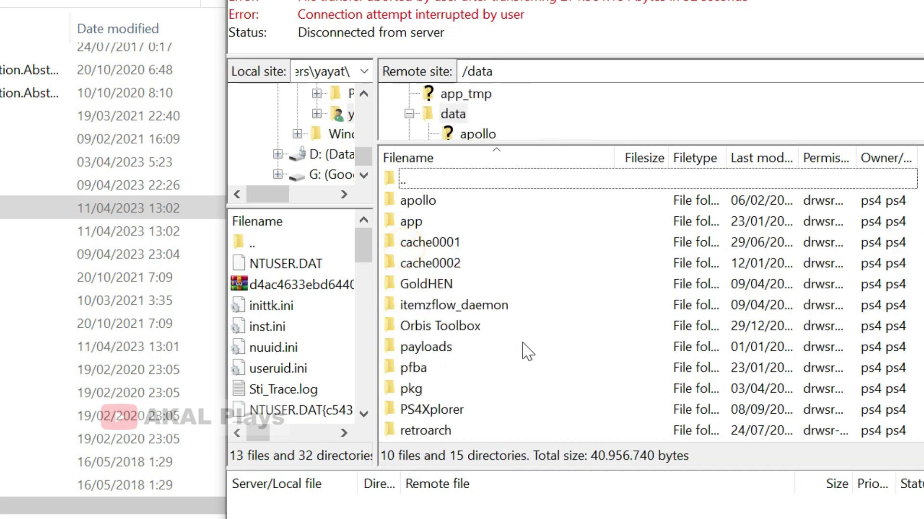
{"action": "double_click", "coordinate": [436, 284]}
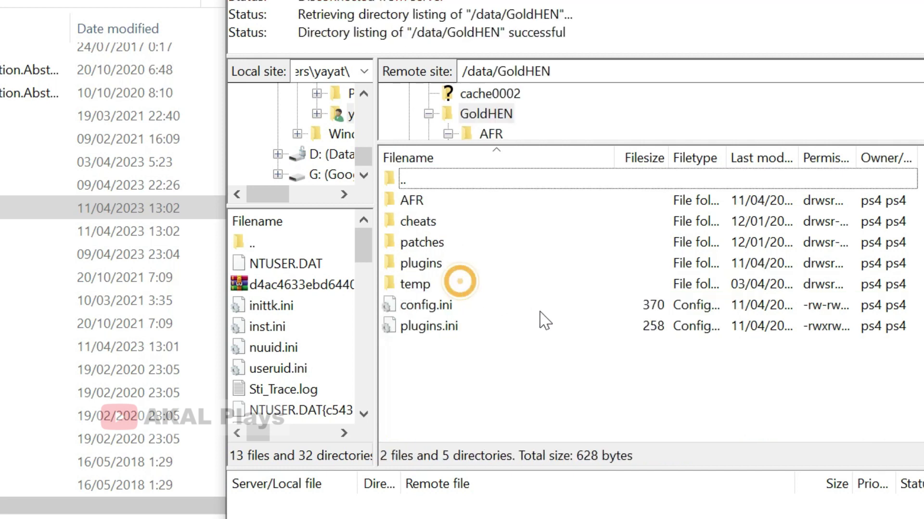
{"action": "left_click", "coordinate": [425, 201]}
{"action": "double_click", "coordinate": [493, 201]}
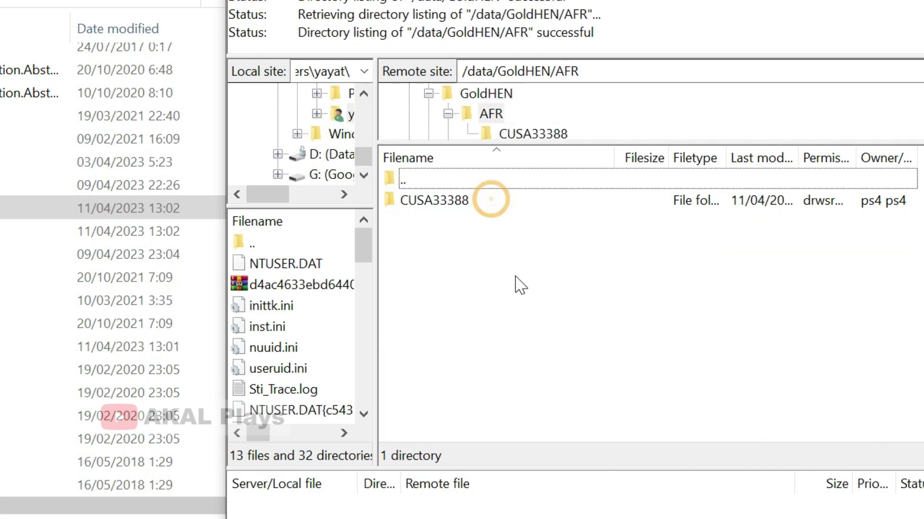
{"action": "double_click", "coordinate": [470, 207]}
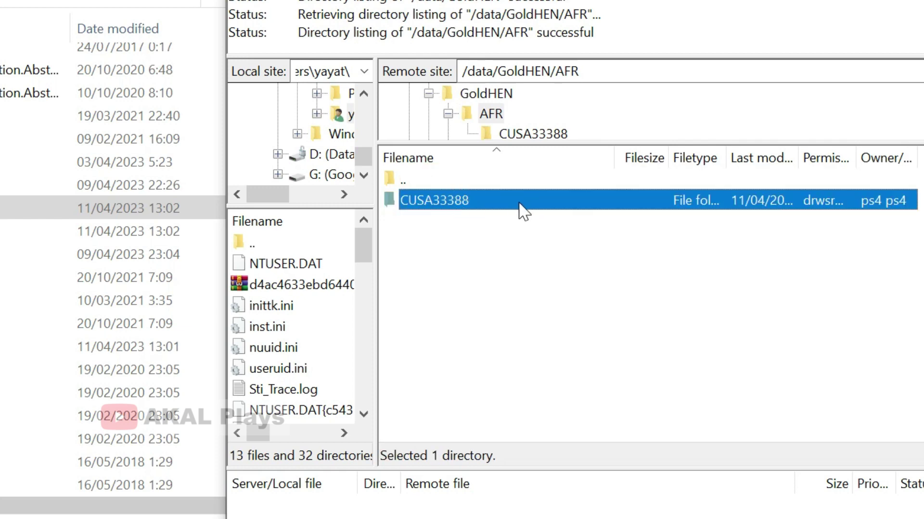
Step: Upload re_chunk_000.pak.patch_001.pak and re_chunk_000.pak.patch_002.pak from RACIK to the remote CUSA33388 folder and enlarge the transfer queue area
{"action": "left_click", "coordinate": [206, 208]}
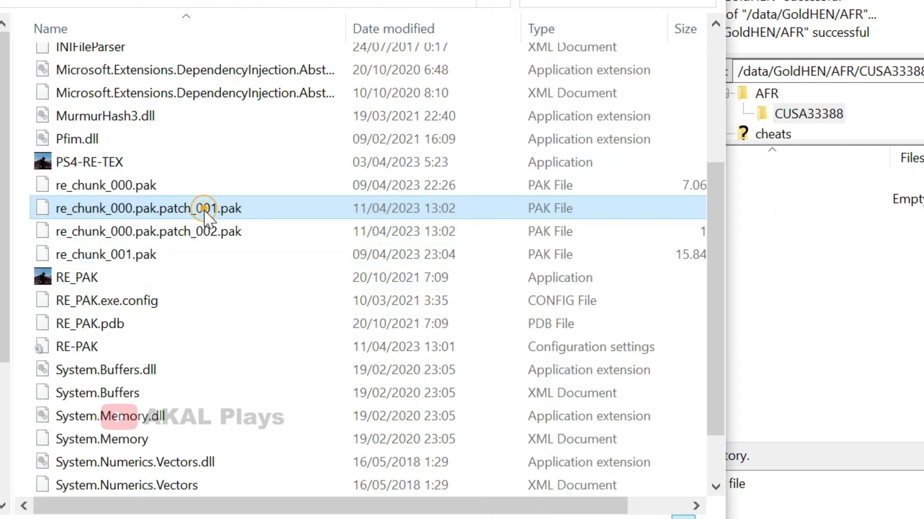
{"action": "left_click", "coordinate": [204, 235], "text": "shift"}
{"action": "left_click_drag", "start_coordinate": [117, 227], "coordinate": [917, 303]}
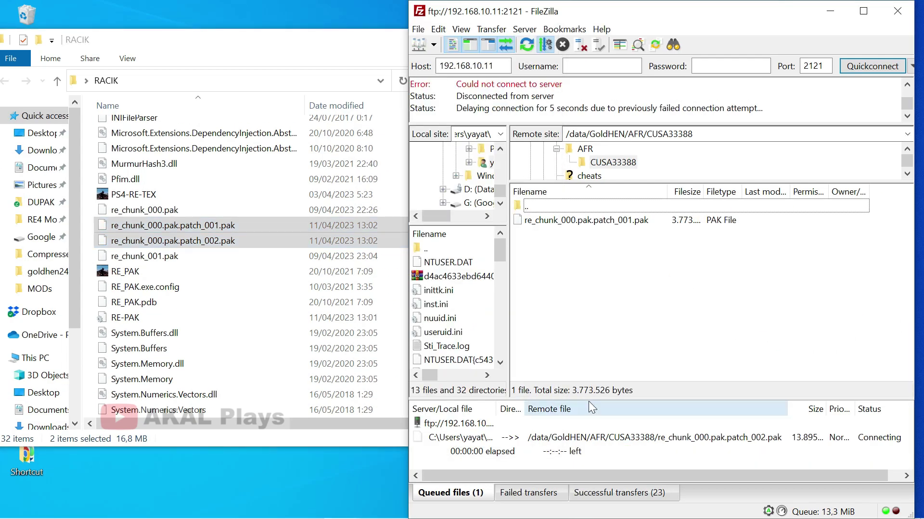
{"action": "left_click_drag", "start_coordinate": [588, 399], "coordinate": [605, 347]}
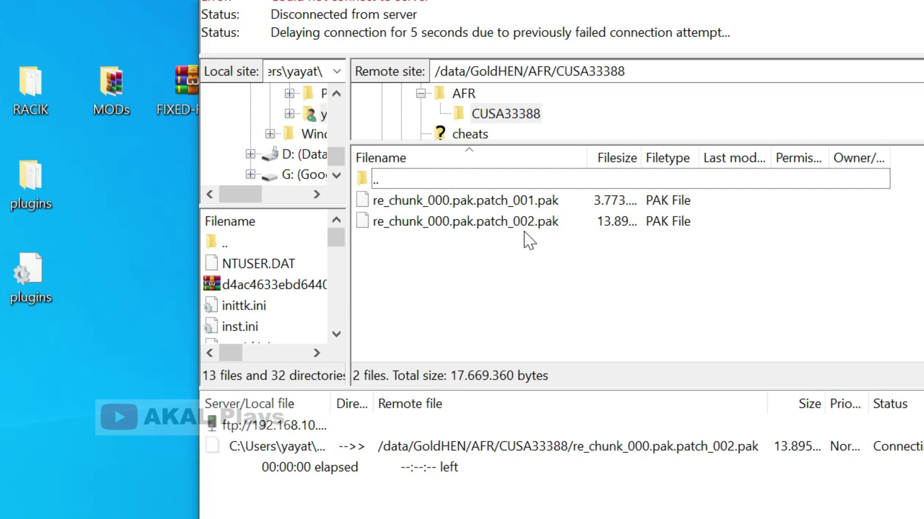
Step: Rename the remote file re_chunk_000.pak.patch_001.pak to re_chunk_000.pak.patch_003.pak
{"action": "right_click", "coordinate": [502, 201]}
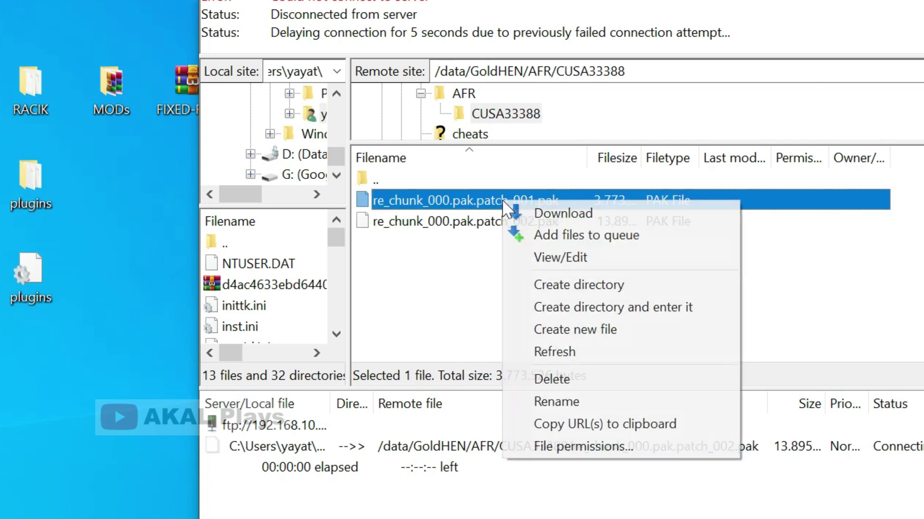
{"action": "left_click", "coordinate": [560, 404]}
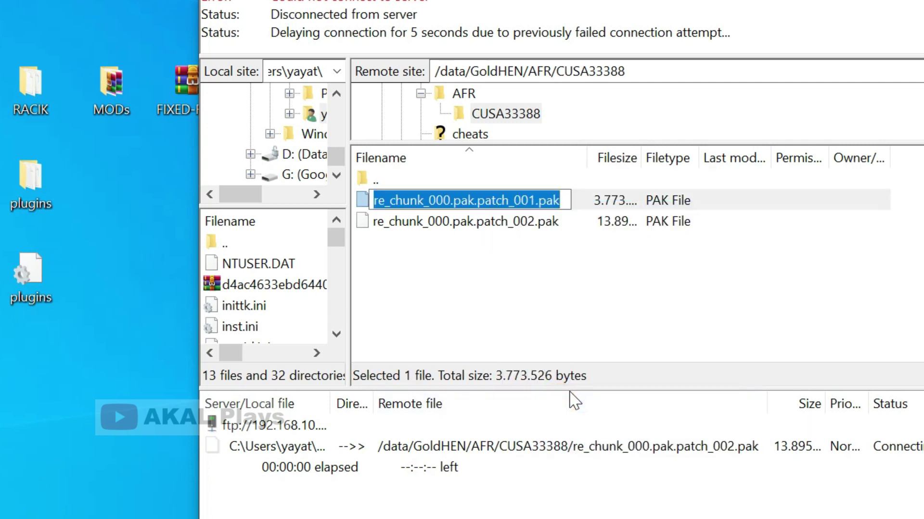
{"action": "key", "text": "Home"}
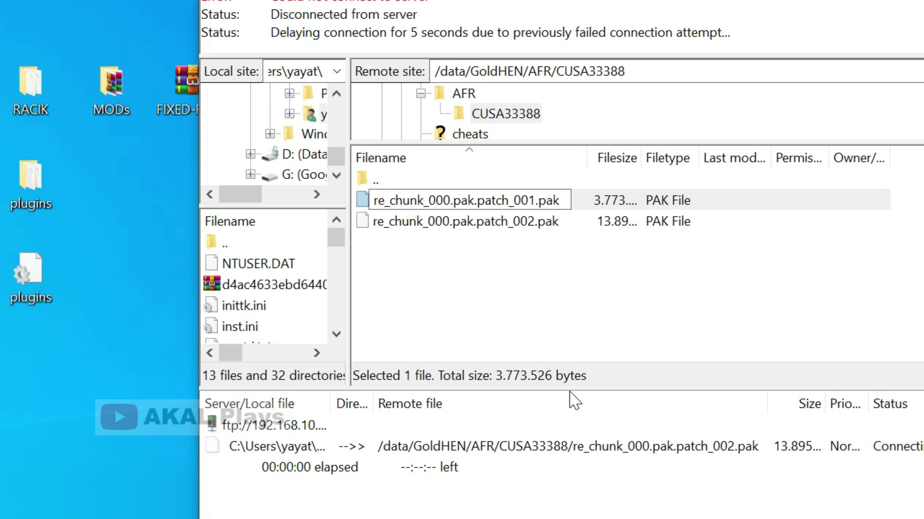
{"action": "key", "text": "BackSpace"}
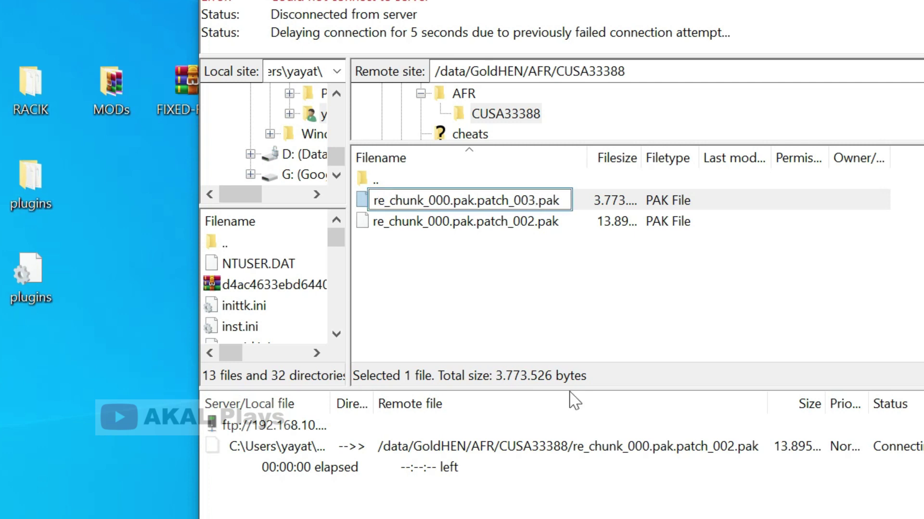
{"action": "key", "text": "Return"}
Step: Rename the remote file re_chunk_000.pak.patch_002.pak to re_chunk_000.pak.patch_004.pak
{"action": "left_click", "coordinate": [486, 200]}
{"action": "right_click", "coordinate": [496, 200]}
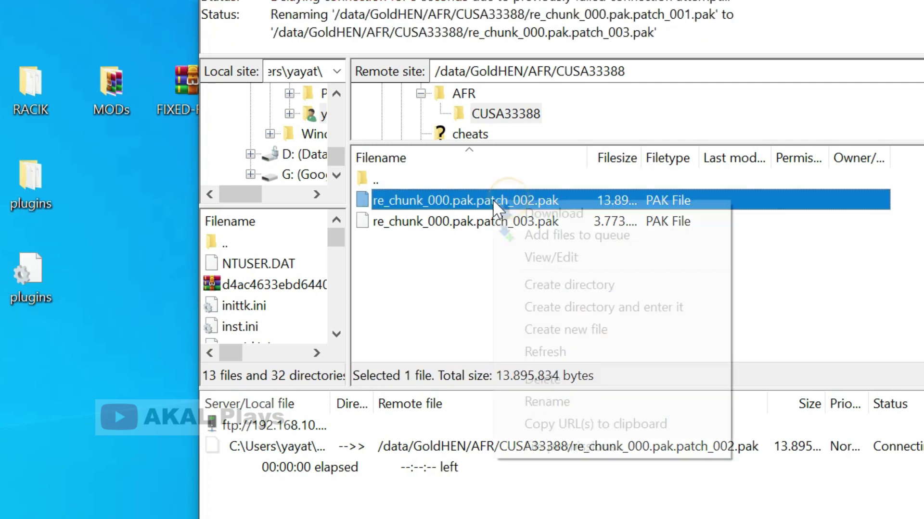
{"action": "left_click", "coordinate": [545, 402]}
{"action": "key", "text": "Right"}
{"action": "key", "text": "Right"}
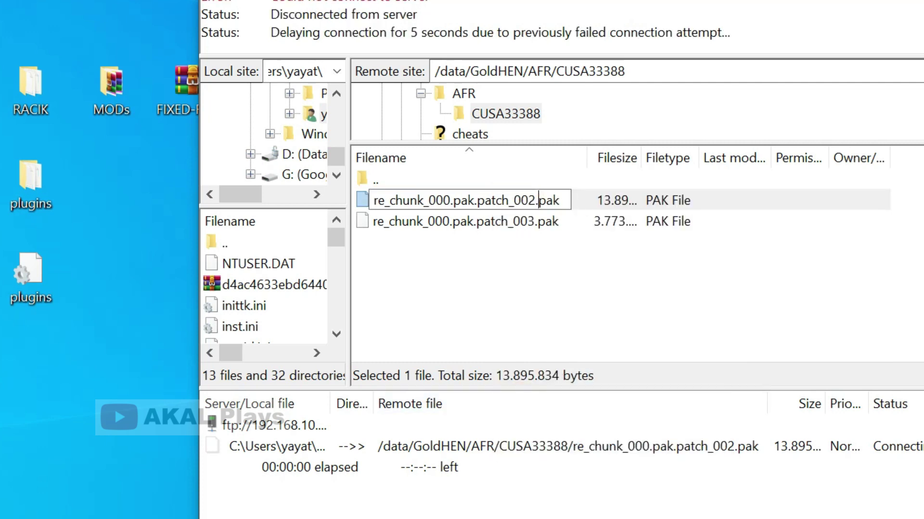
{"action": "key", "text": "BackSpace"}
{"action": "type", "text": "4"}
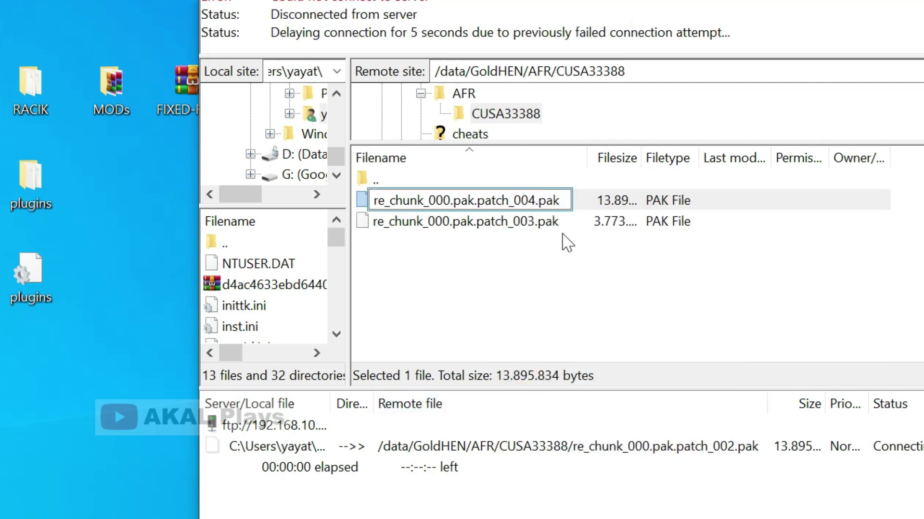
{"action": "key", "text": "Return"}
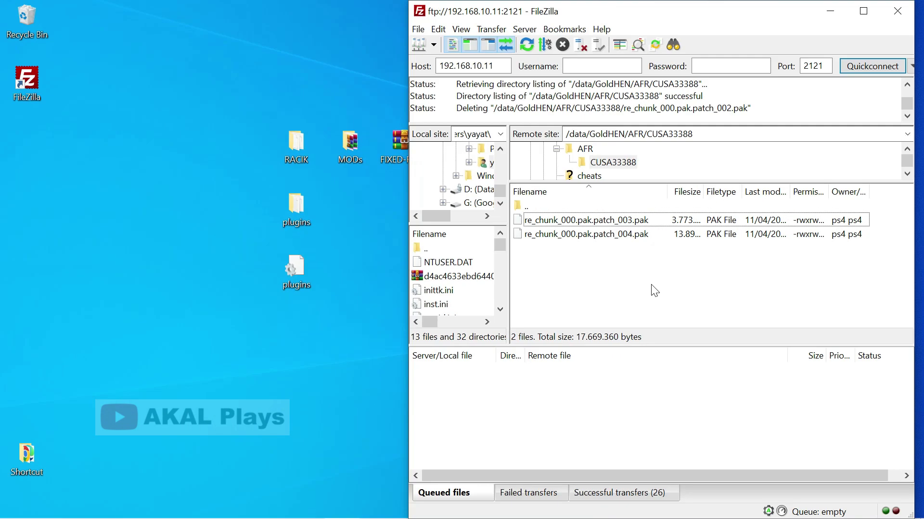
Step: Disconnect from the PS4 FTP server and close FileZilla
{"action": "left_click", "coordinate": [775, 301]}
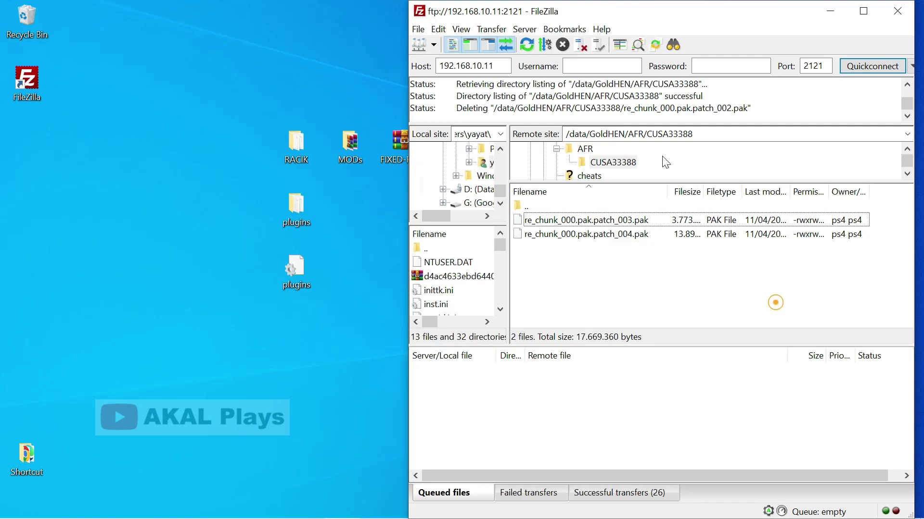
{"action": "left_click", "coordinate": [581, 44]}
{"action": "left_click", "coordinate": [897, 11]}
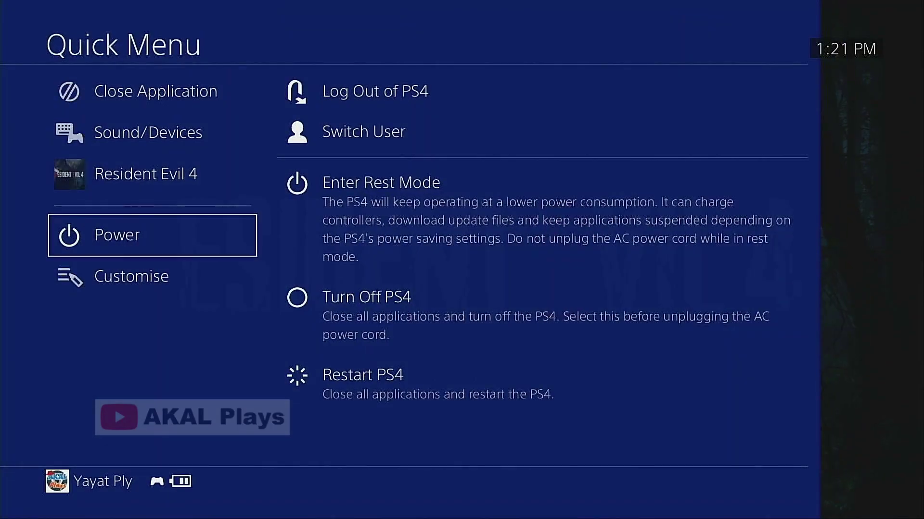
Step: Close the running Resident Evil 4 application and enable the Plugins Loader in GoldHEN's plugin settings
{"action": "key", "text": "Return"}
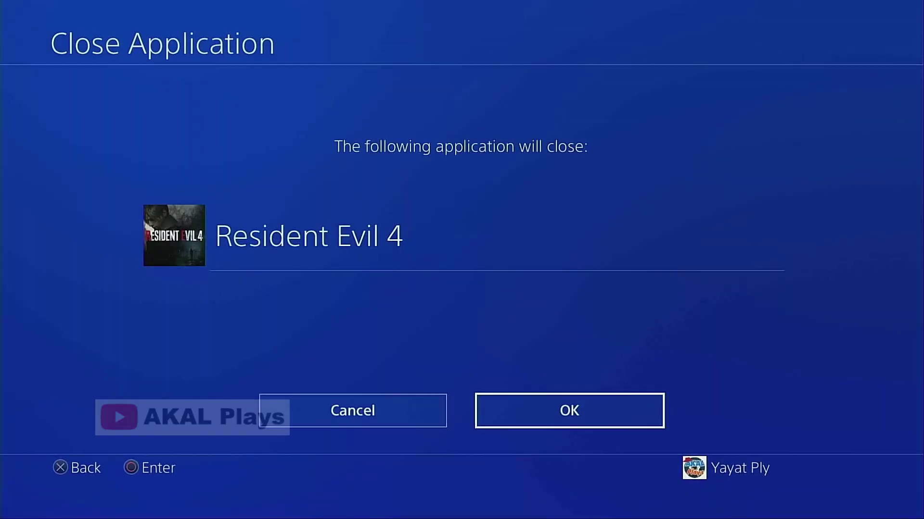
{"action": "key", "text": "Return"}
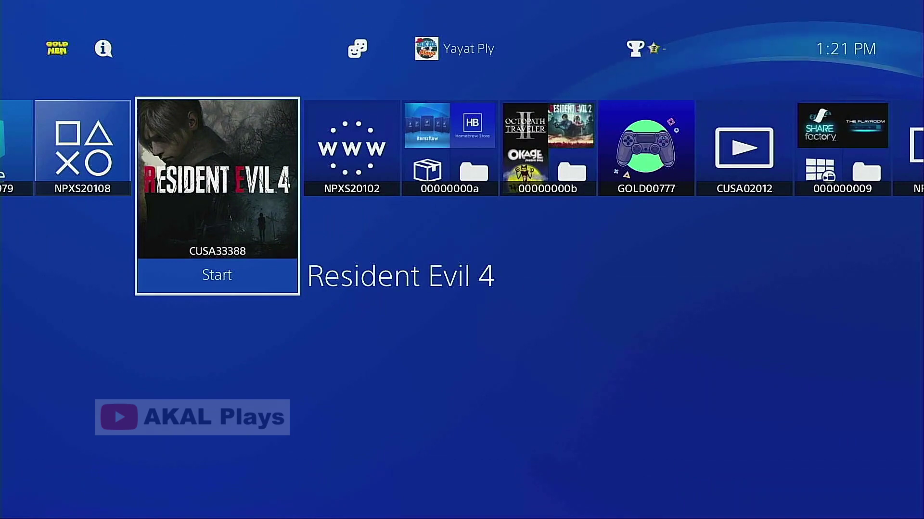
{"action": "key", "text": "Up"}
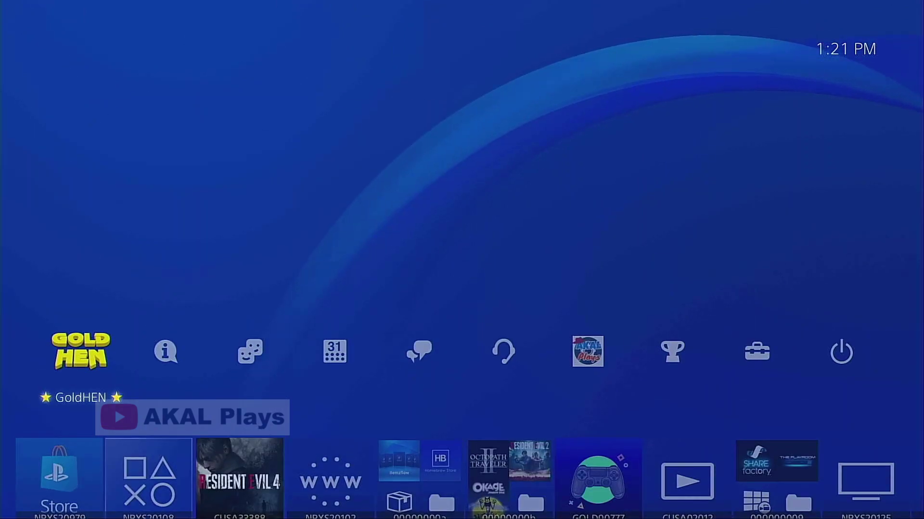
{"action": "key", "text": "Return"}
{"action": "key", "text": "Down"}
{"action": "key", "text": "Down"}
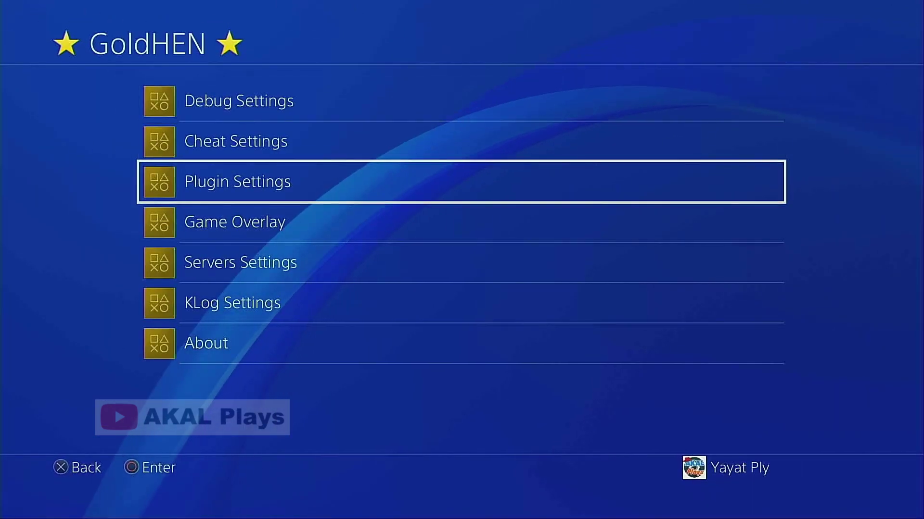
{"action": "key", "text": "Return"}
{"action": "key", "text": "Return"}
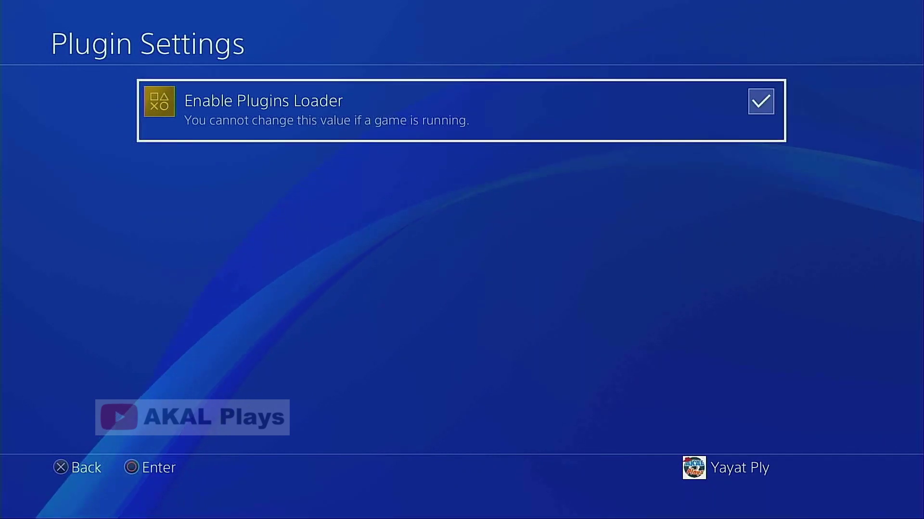
{"action": "key", "text": "Escape"}
{"action": "key", "text": "Escape"}
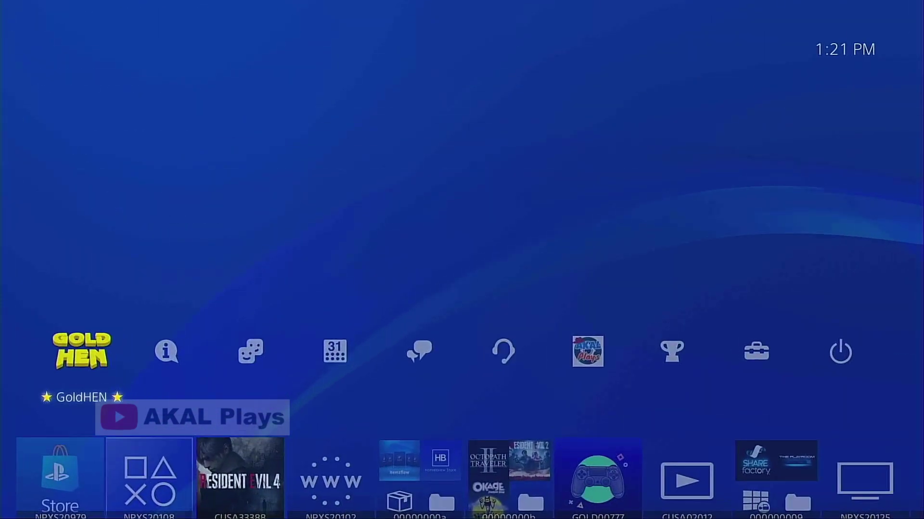
Step: Launch Resident Evil 4 from the PS4 home screen and enter gameplay through its story menu
{"action": "key", "text": "Down"}
{"action": "key", "text": "Return"}
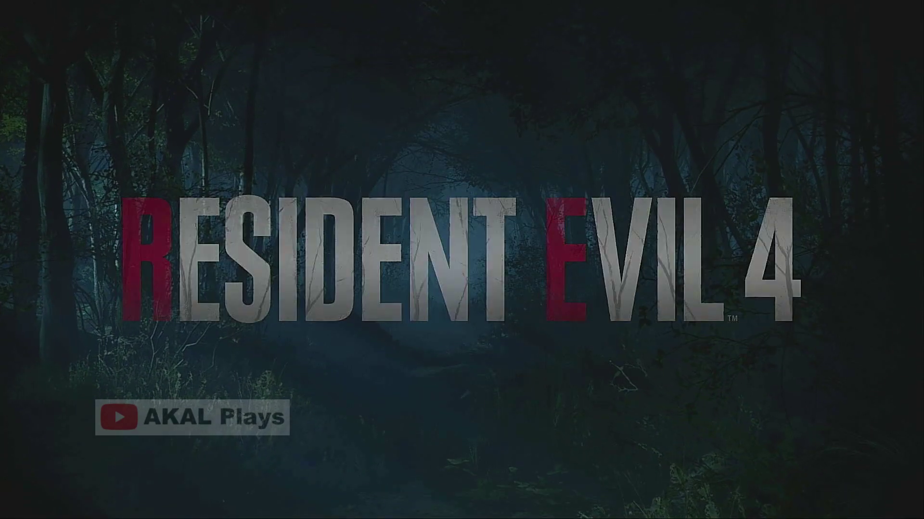
{"action": "key", "text": "Return"}
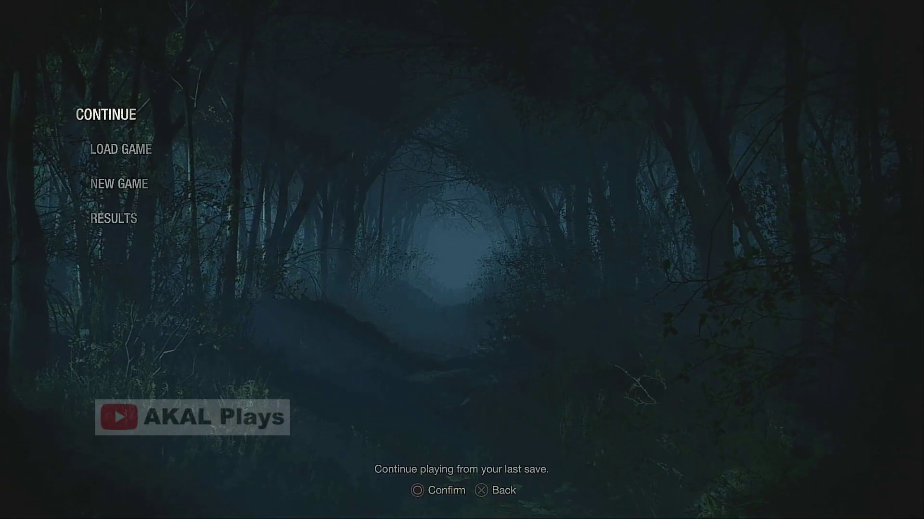
{"action": "key", "text": "Down"}
{"action": "key", "text": "Down"}
{"action": "key", "text": "Return"}
{"action": "key", "text": "Return"}
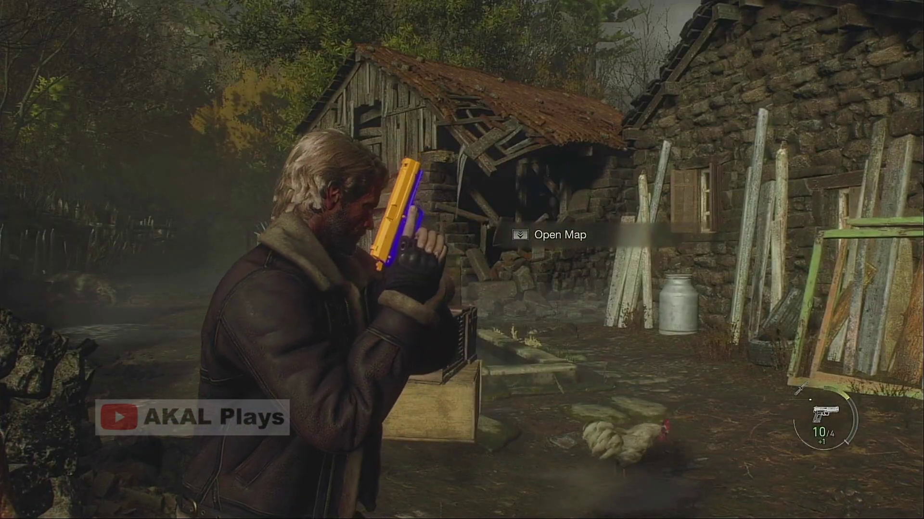
Step: Switch between the character's carried weapons in the game to check their modded colours
{"action": "key", "text": "2"}
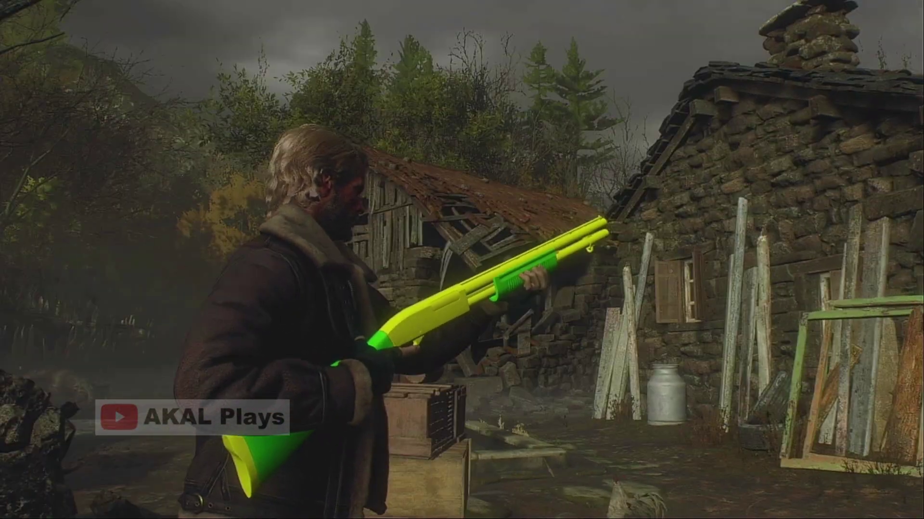
{"action": "key", "text": "1"}
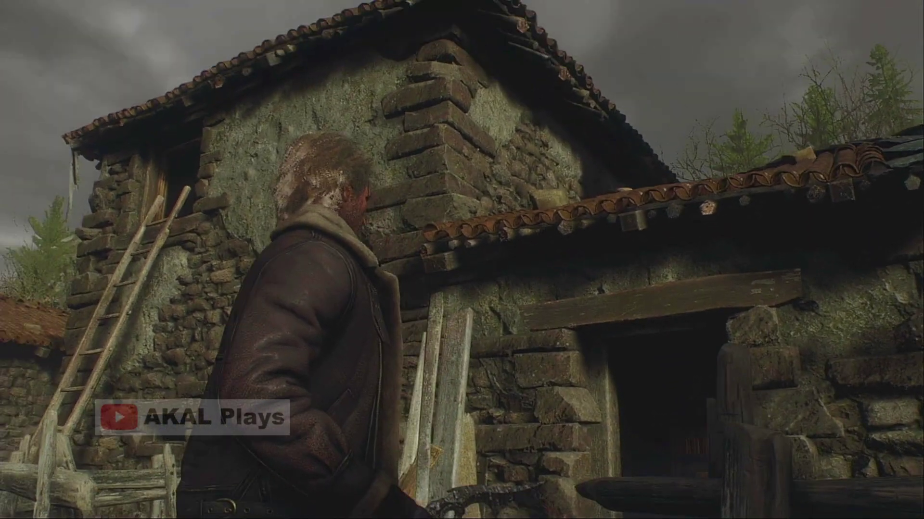
{"action": "key", "text": "f"}
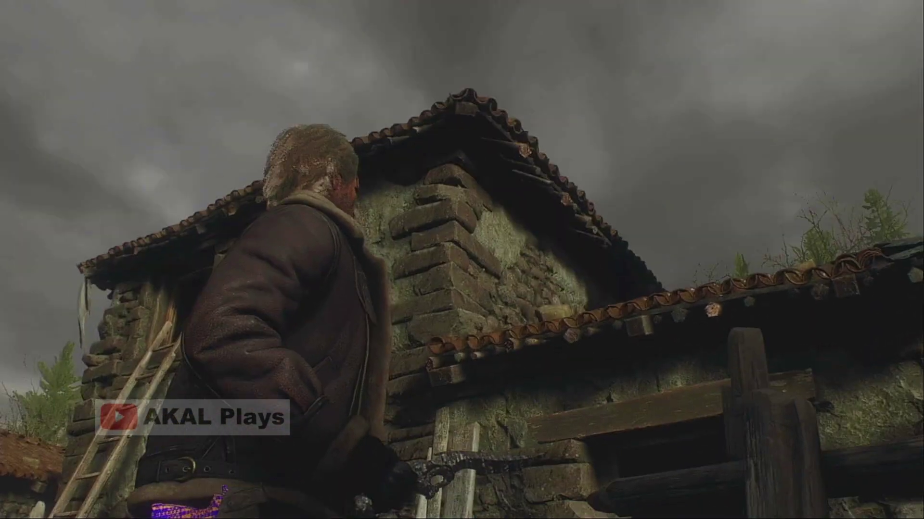